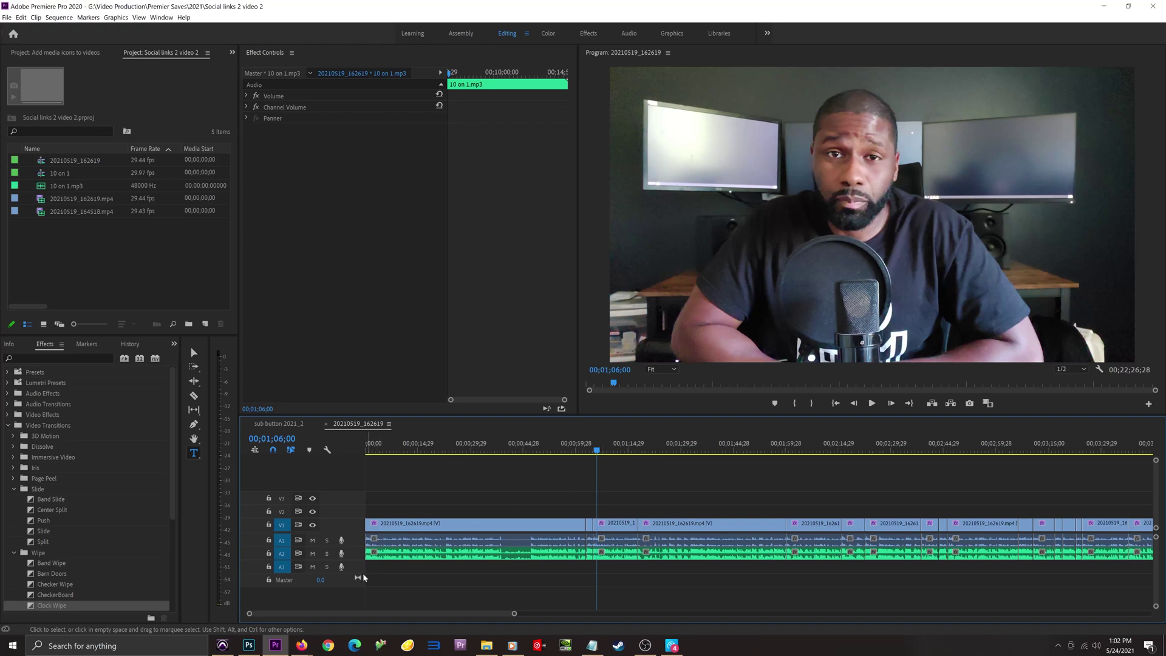
Browse Iconfinder's social media icons in Firefox, examine the Gmail and Twitter icons' PNG download options, and return to Premiere Pro.
click(277, 646)
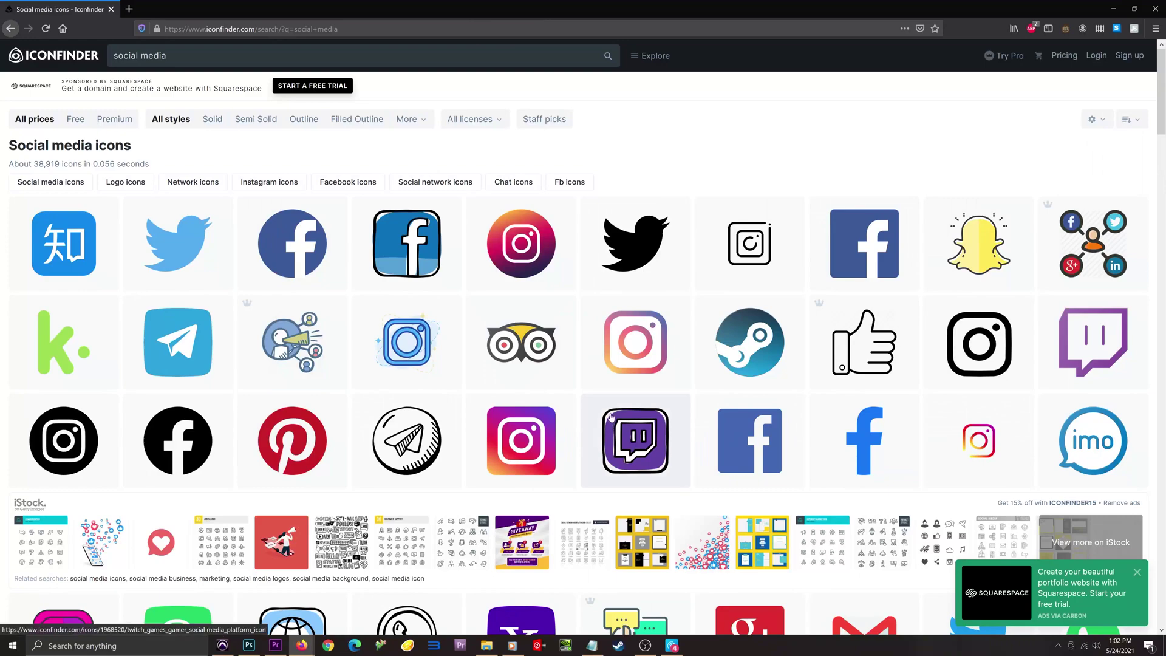
click(865, 619)
scroll(635, 365, down, 15)
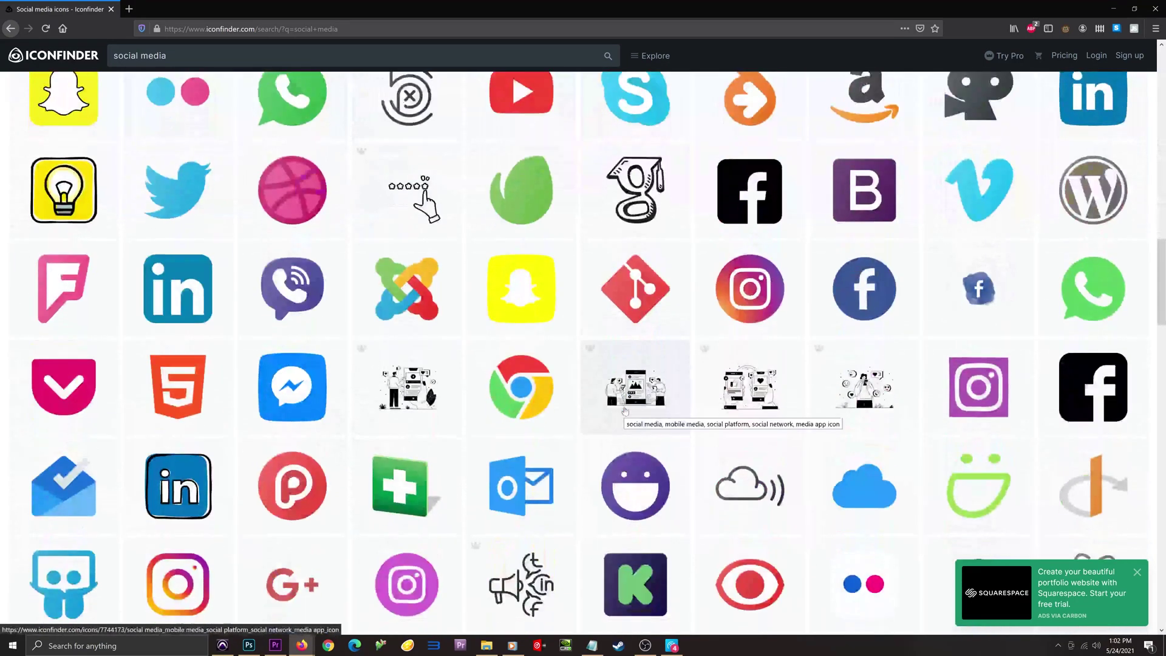
scroll(625, 410, down, 5)
scroll(626, 411, down, 6)
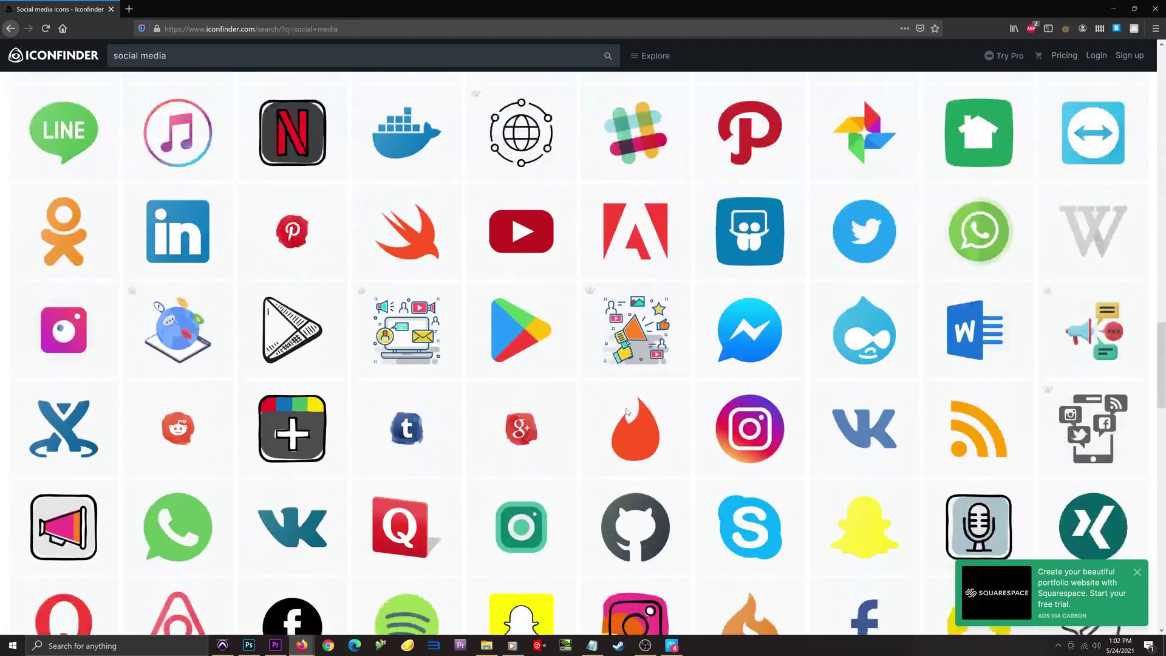
scroll(627, 425, up, 7)
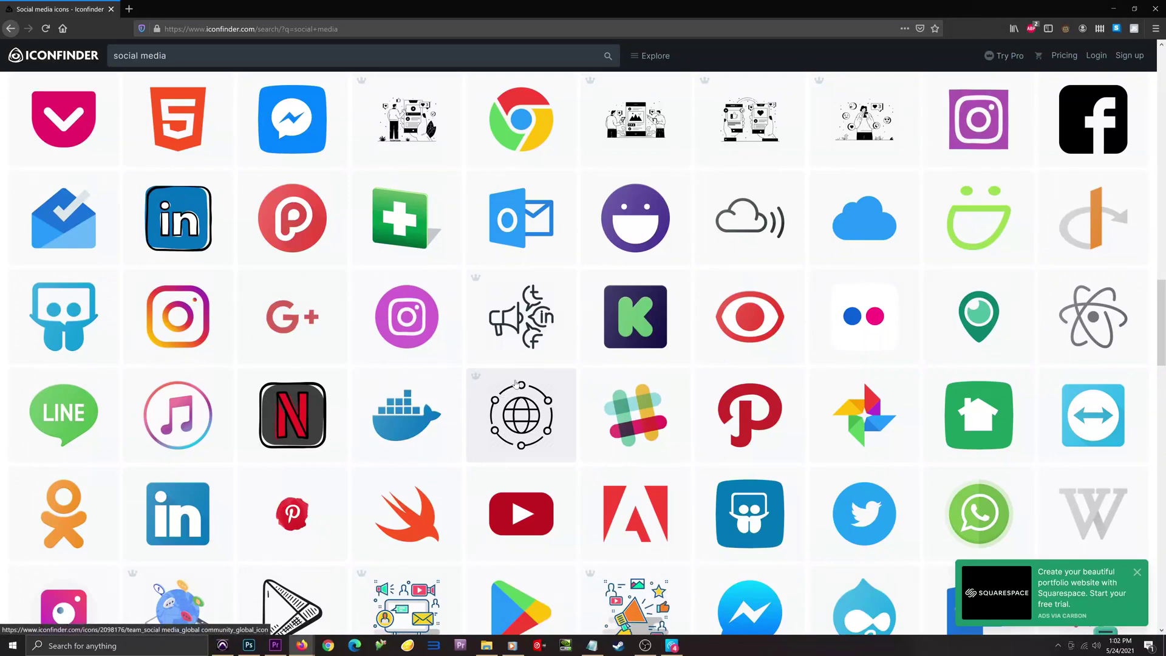
scroll(516, 383, up, 15)
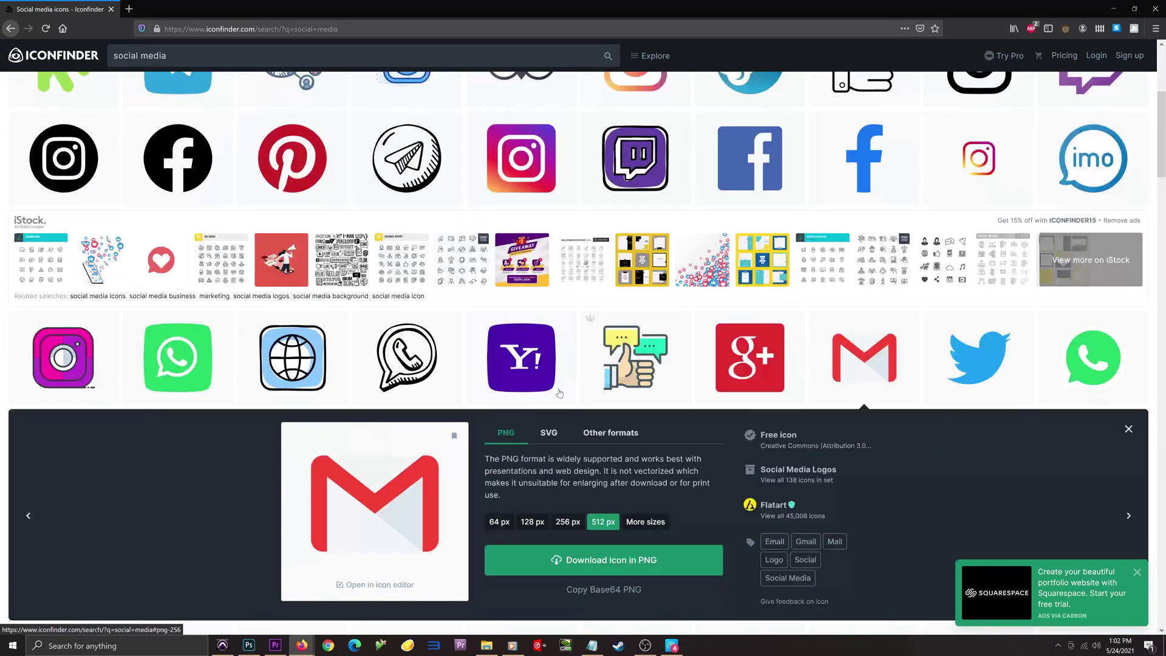
key(Right)
mouse_move(275, 646)
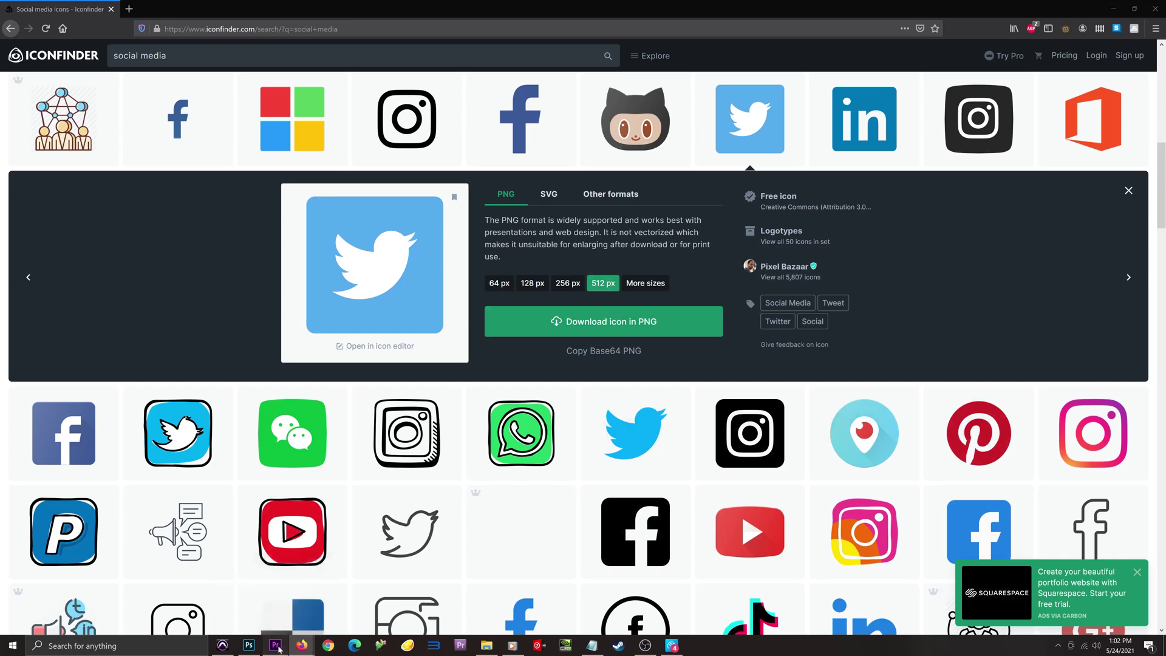
click(277, 646)
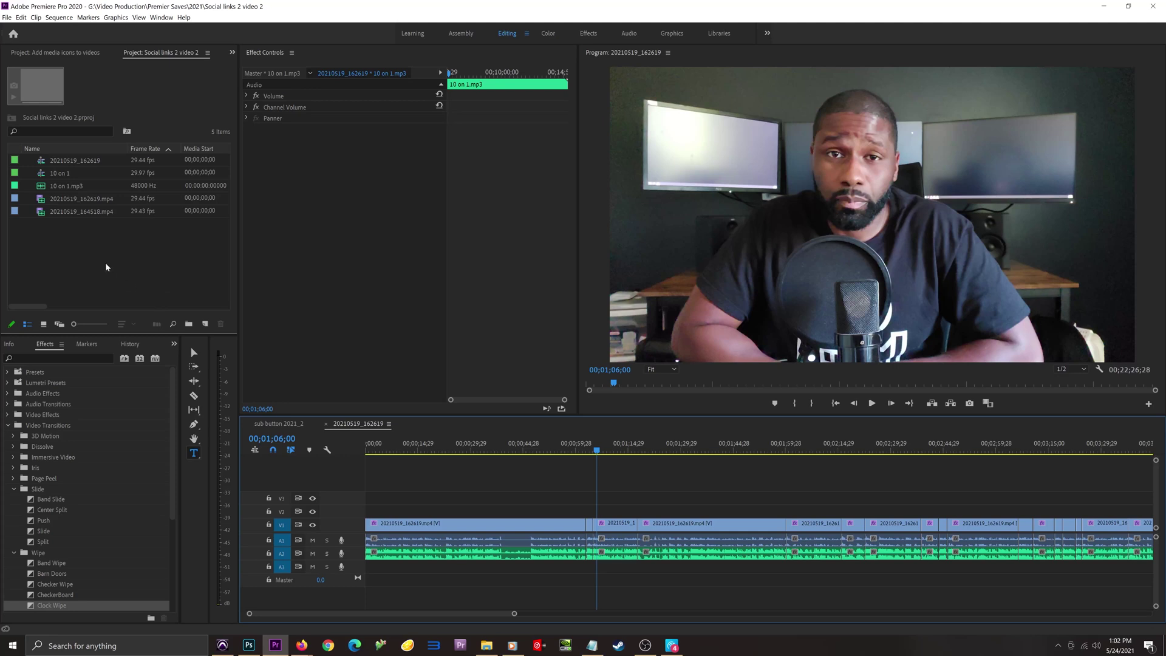
click(145, 260)
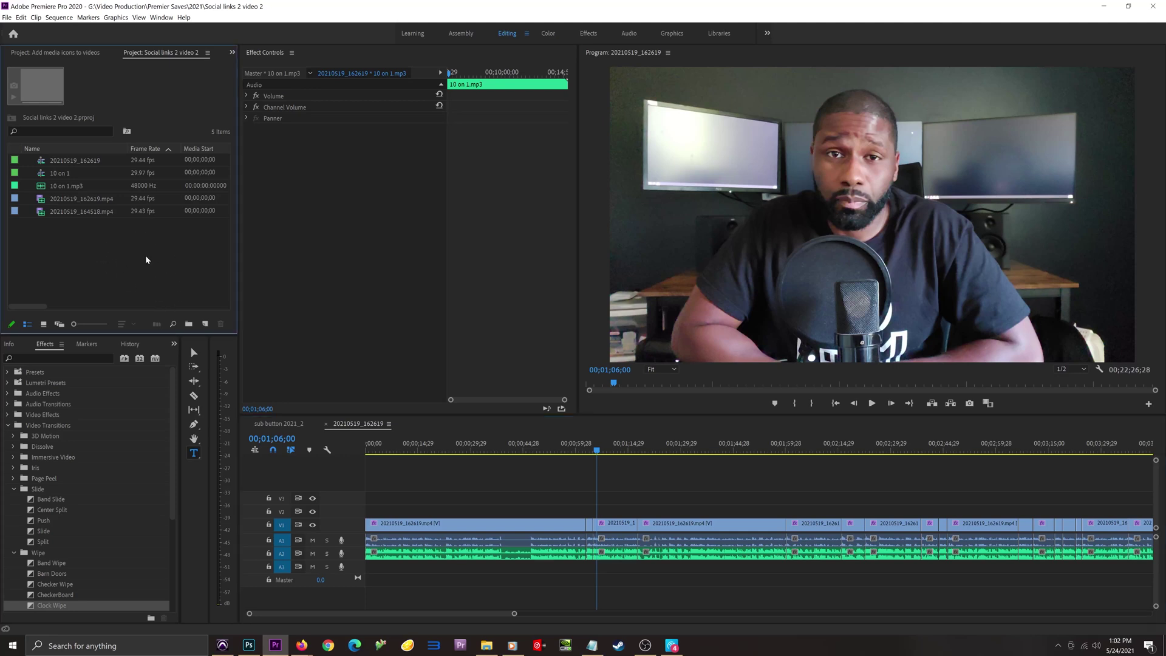
double_click(146, 260)
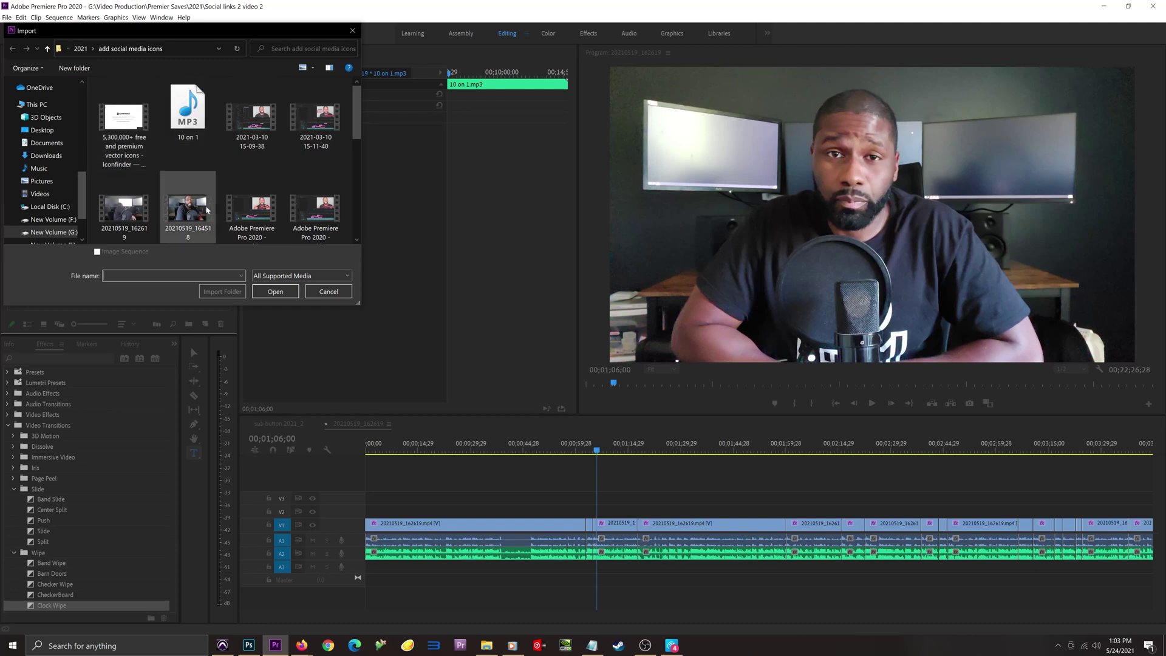
click(352, 30)
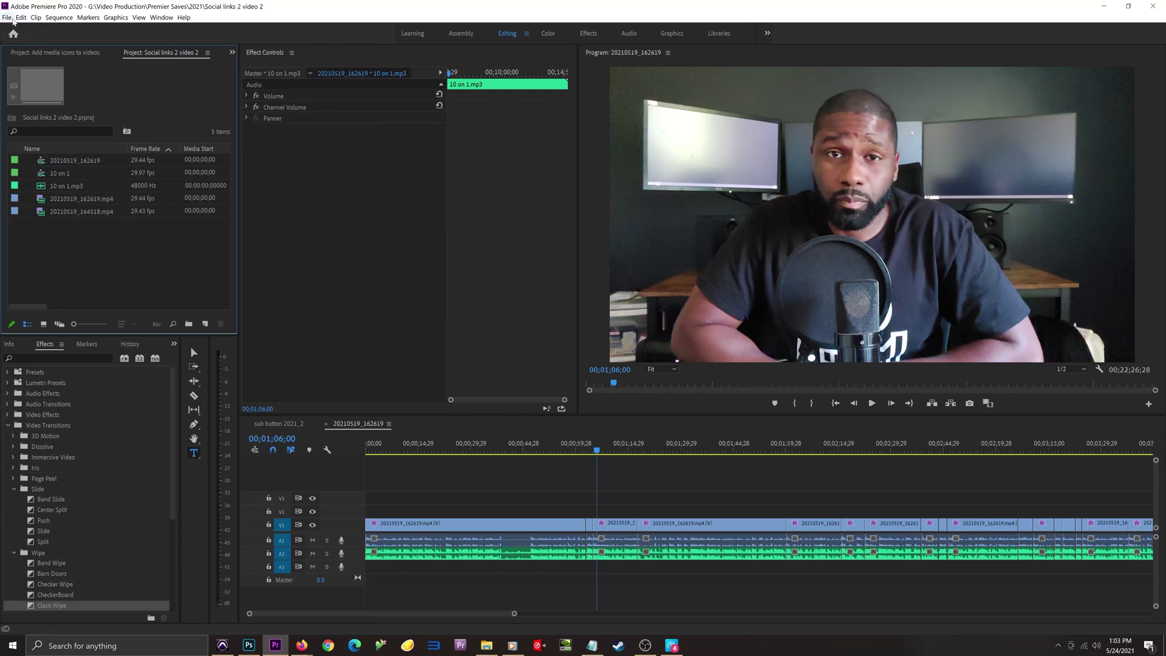
click(7, 17)
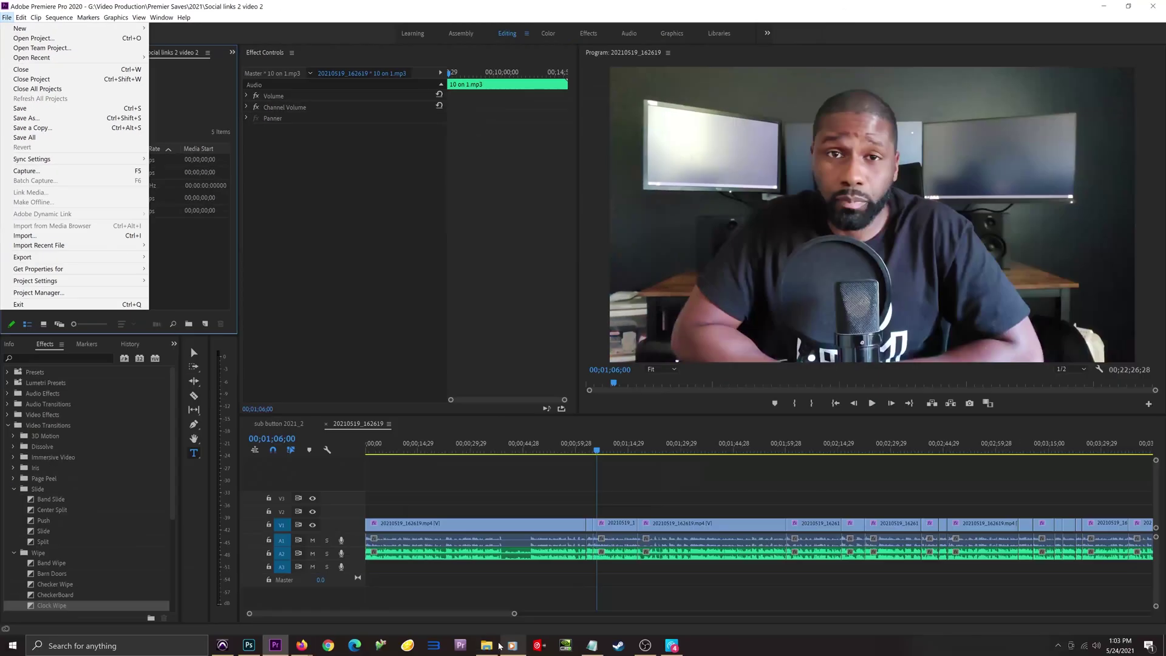
Import youtube_341094.png from the Logos folder in File Explorer into the Premiere Pro project.
click(489, 646)
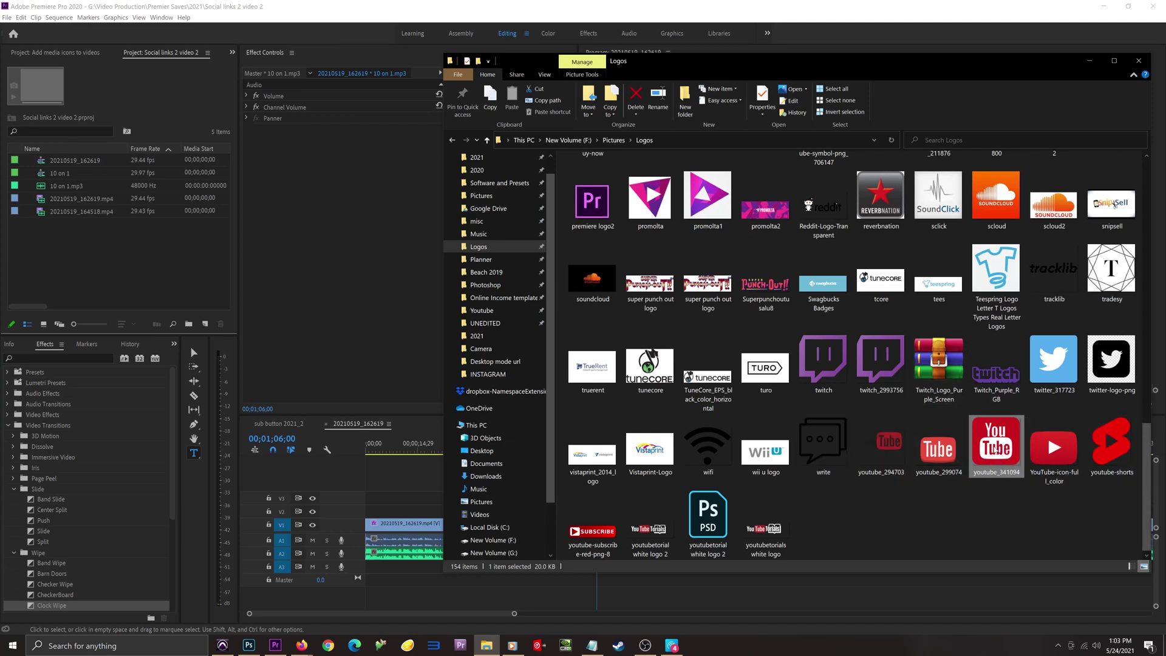
drag(996, 449, 114, 263)
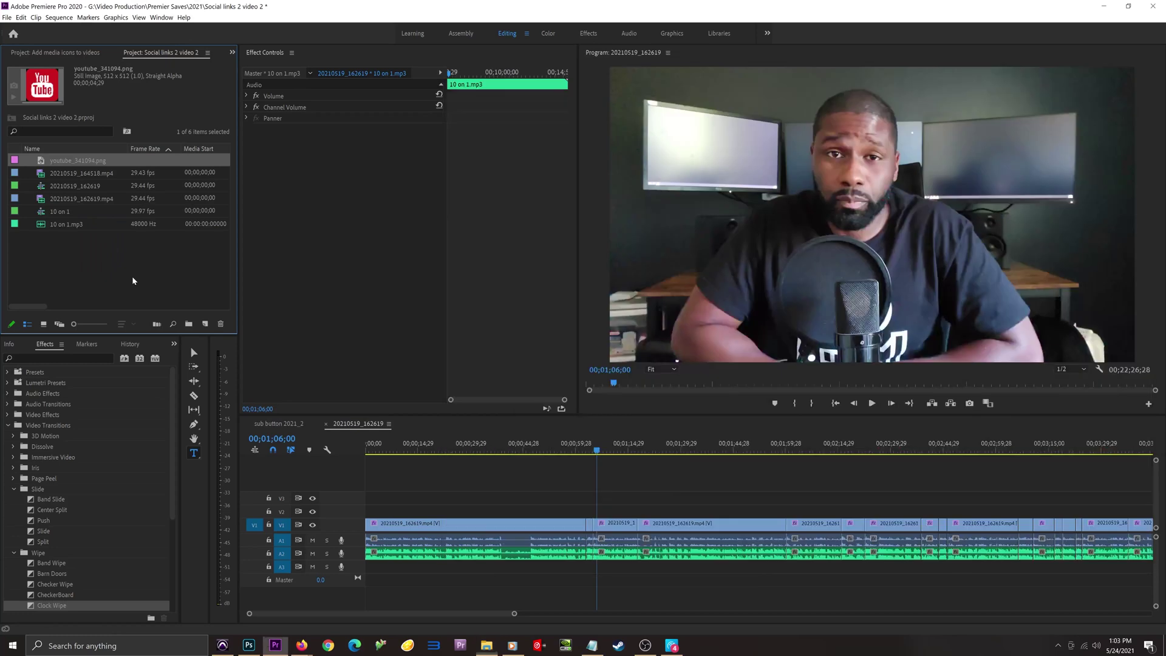
click(134, 280)
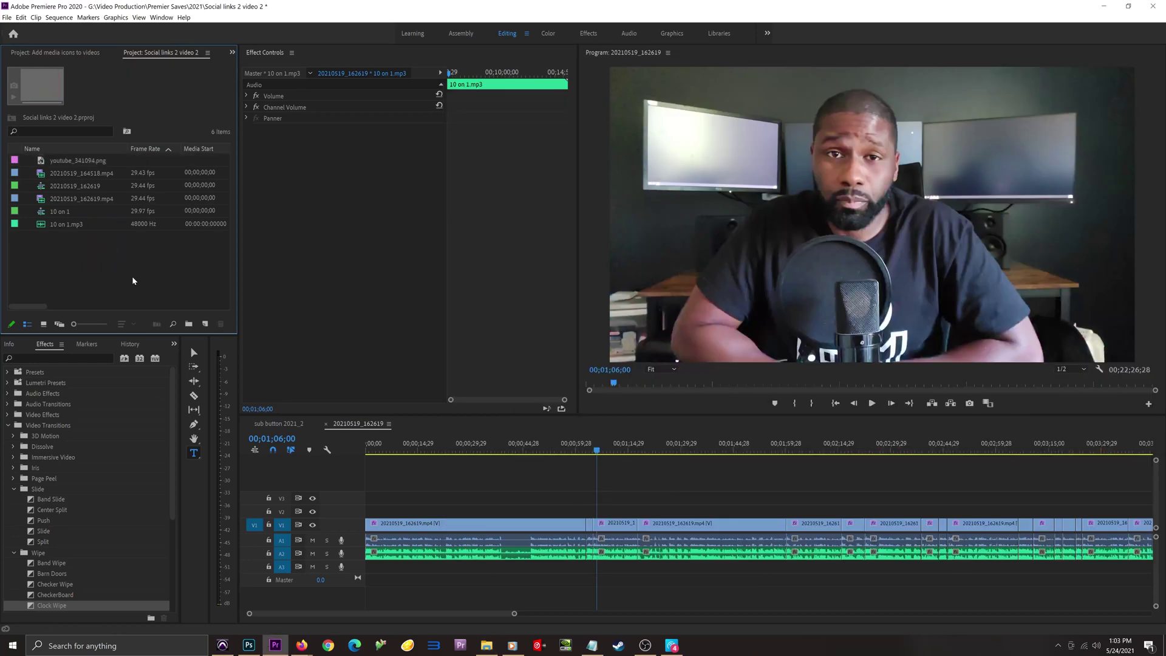
Place youtube_341094.png on track V2 above the talking-head footage and set the playhead within it at 00;01;21;27.
click(67, 163)
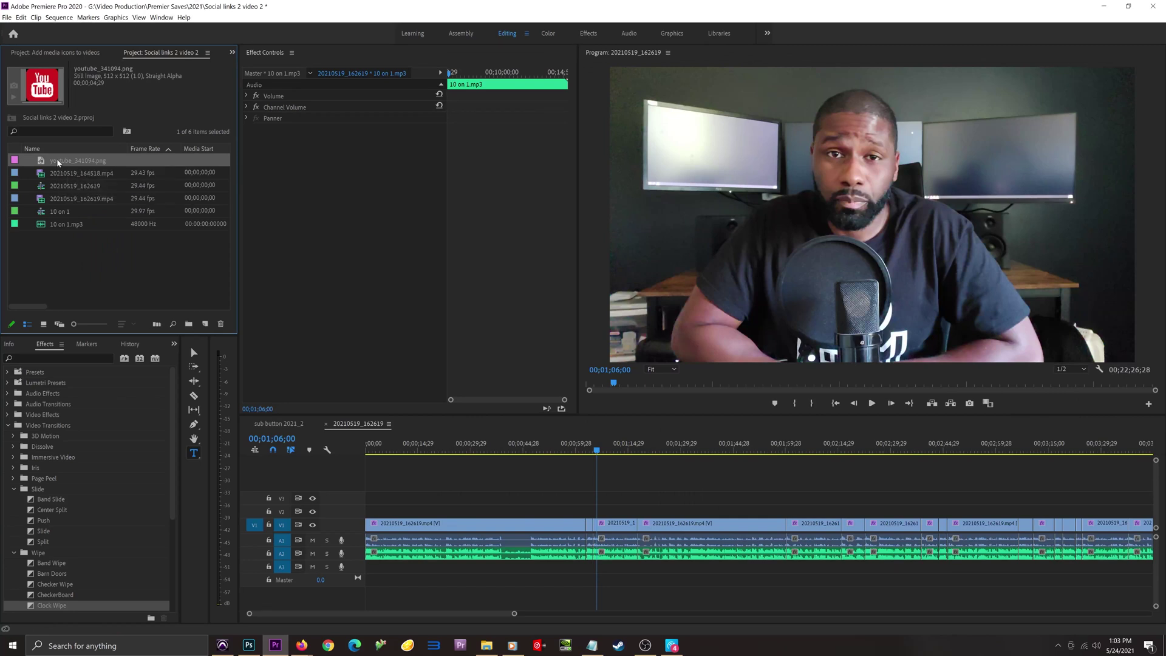
drag(58, 162, 652, 513)
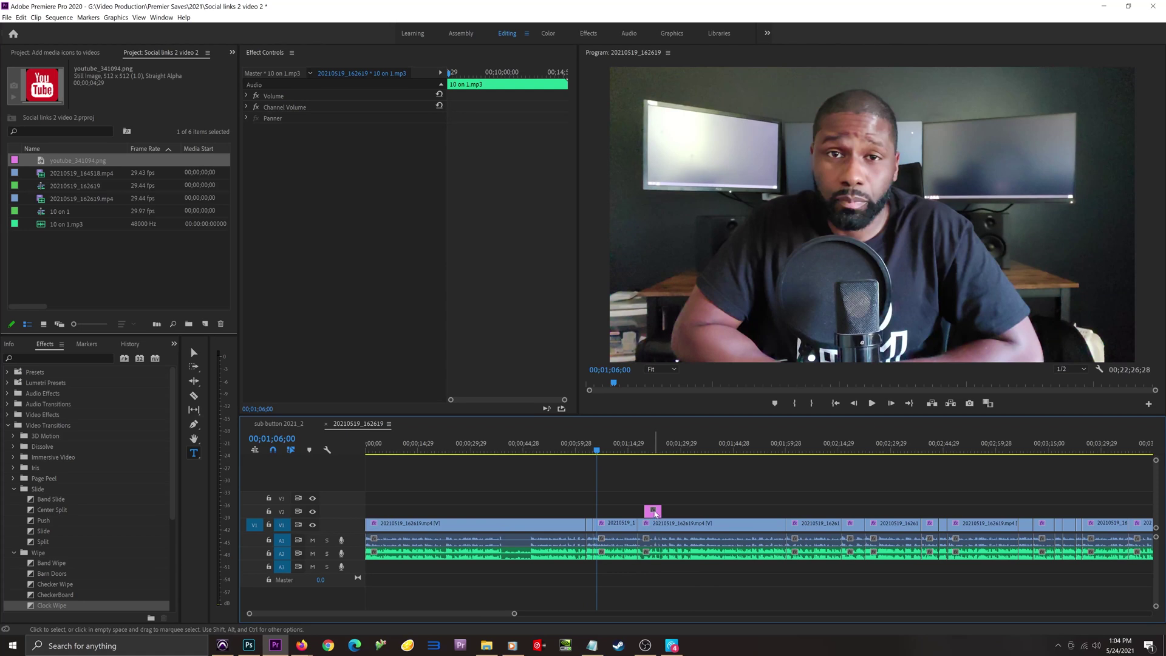
click(654, 528)
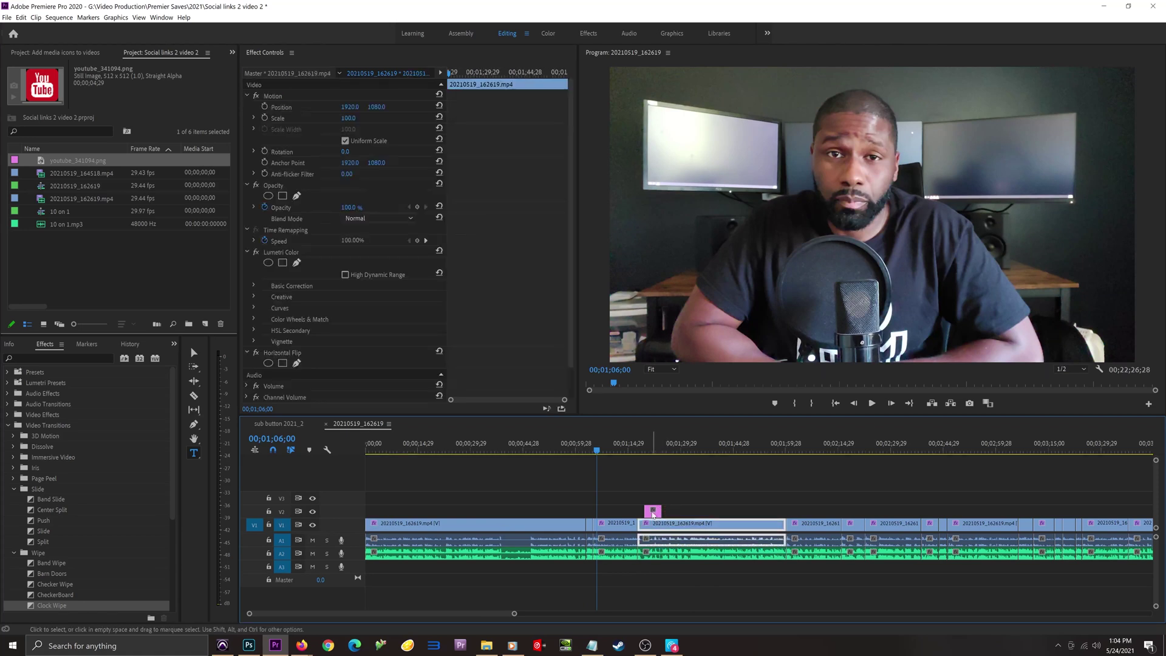
drag(653, 514, 657, 528)
click(654, 447)
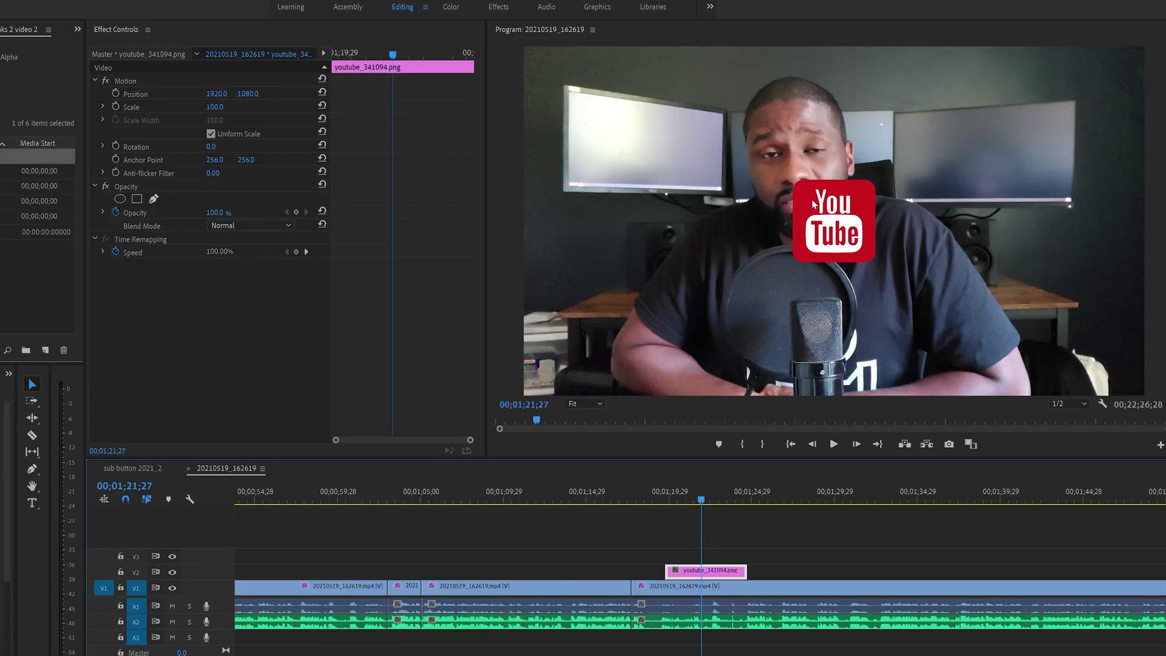
Scale the YouTube icon to 49.9 and place it in the lower-left corner of the frame at position 197.6, 1968.0.
click(814, 204)
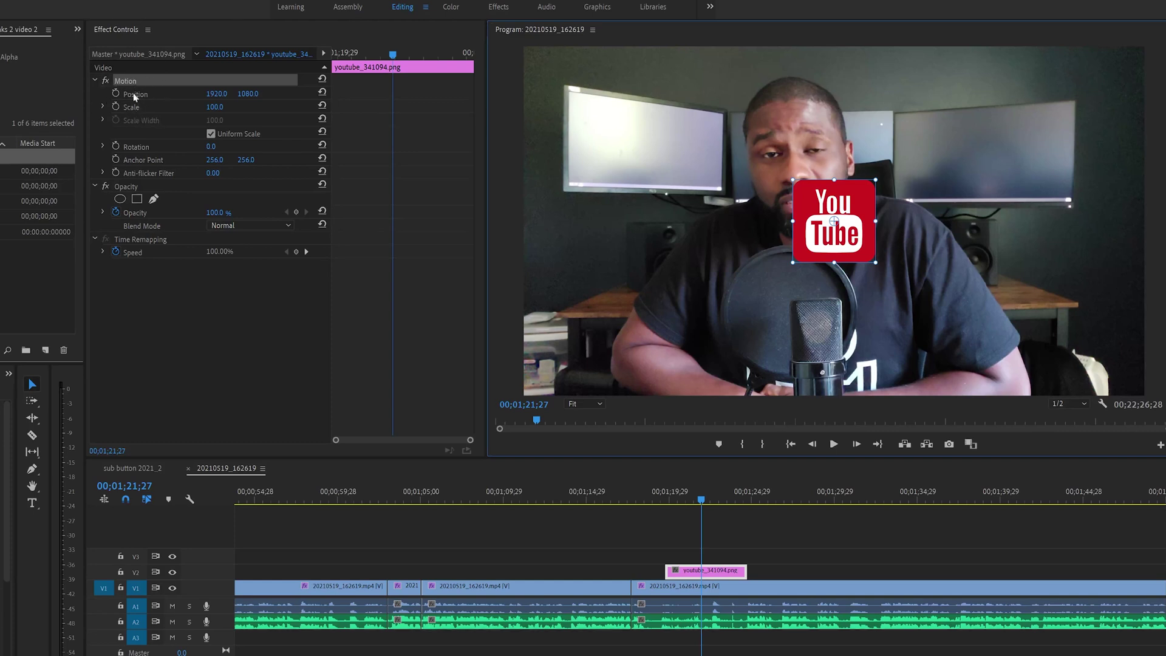
drag(217, 95, 121, 95)
drag(247, 94, 566, 337)
drag(681, 364, 562, 363)
drag(615, 302, 569, 377)
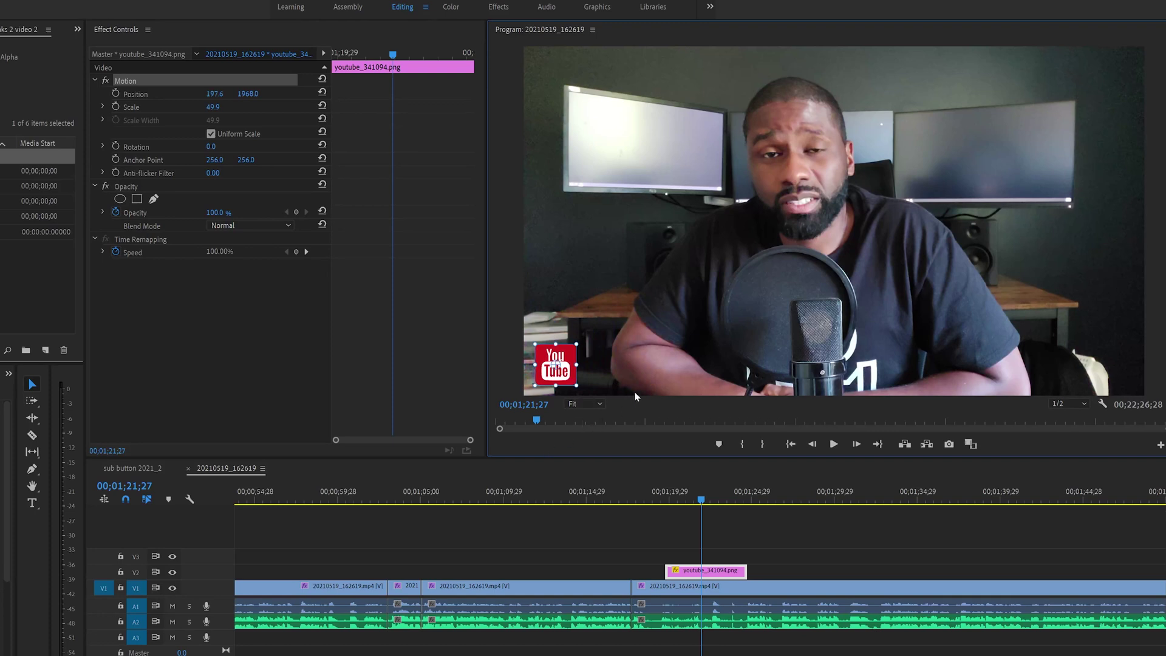
click(499, 356)
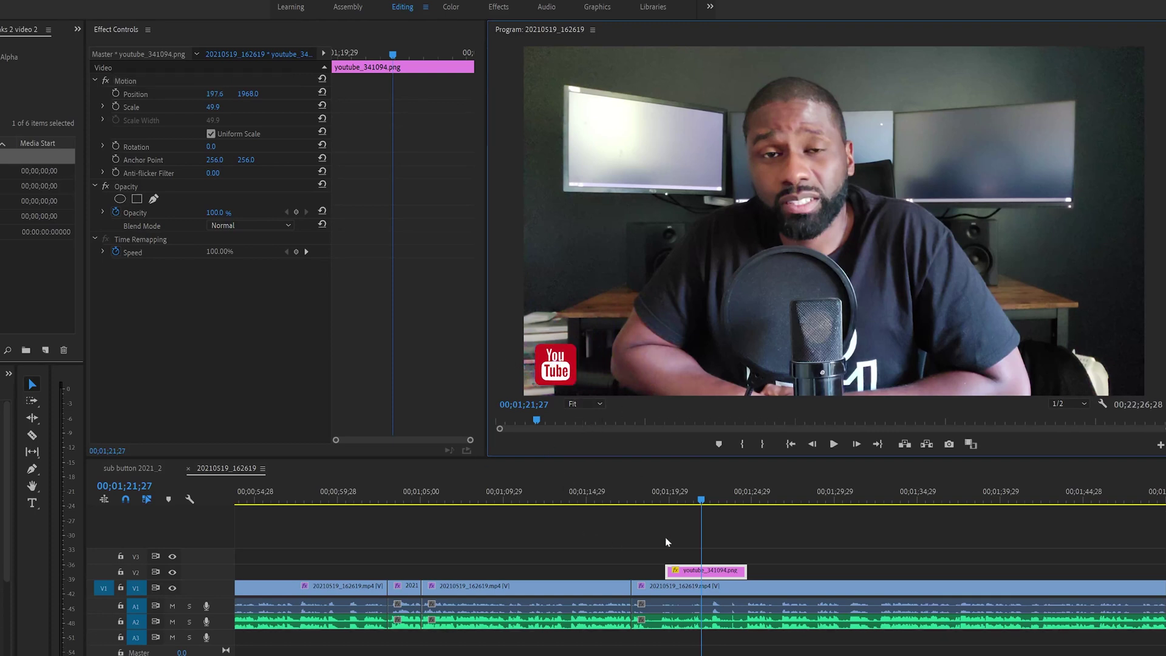
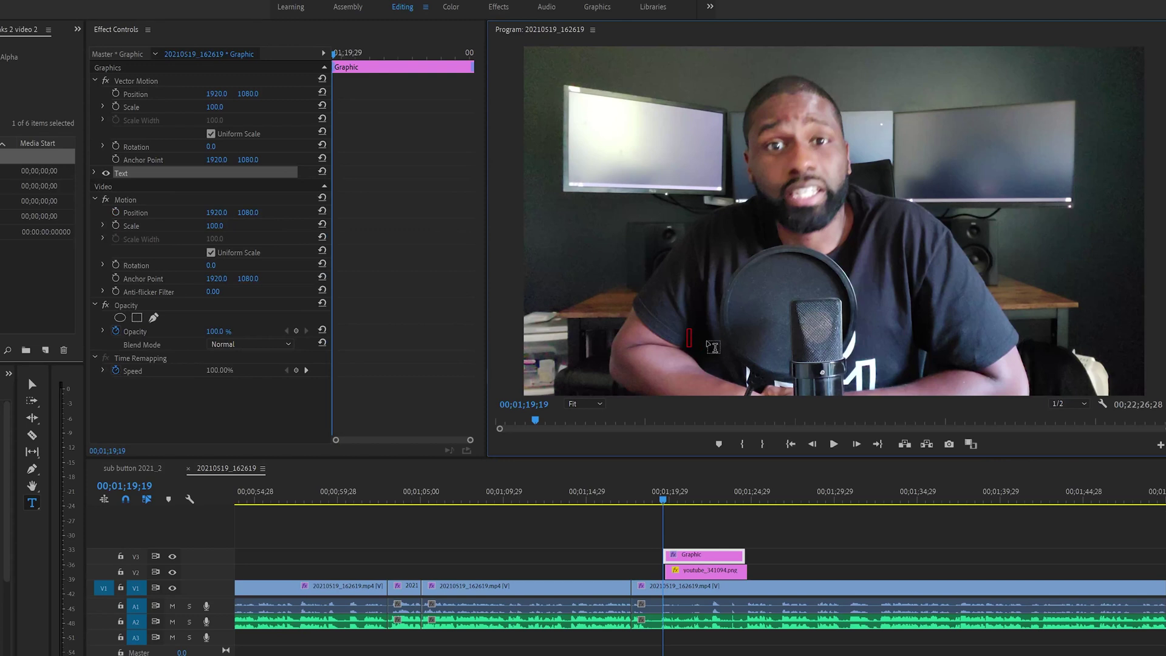
Enter the text "YouTubeTorials" in the new title and align its clip on V3 with the icon clip below.
text(You)
text(TubeT)
text(orai)
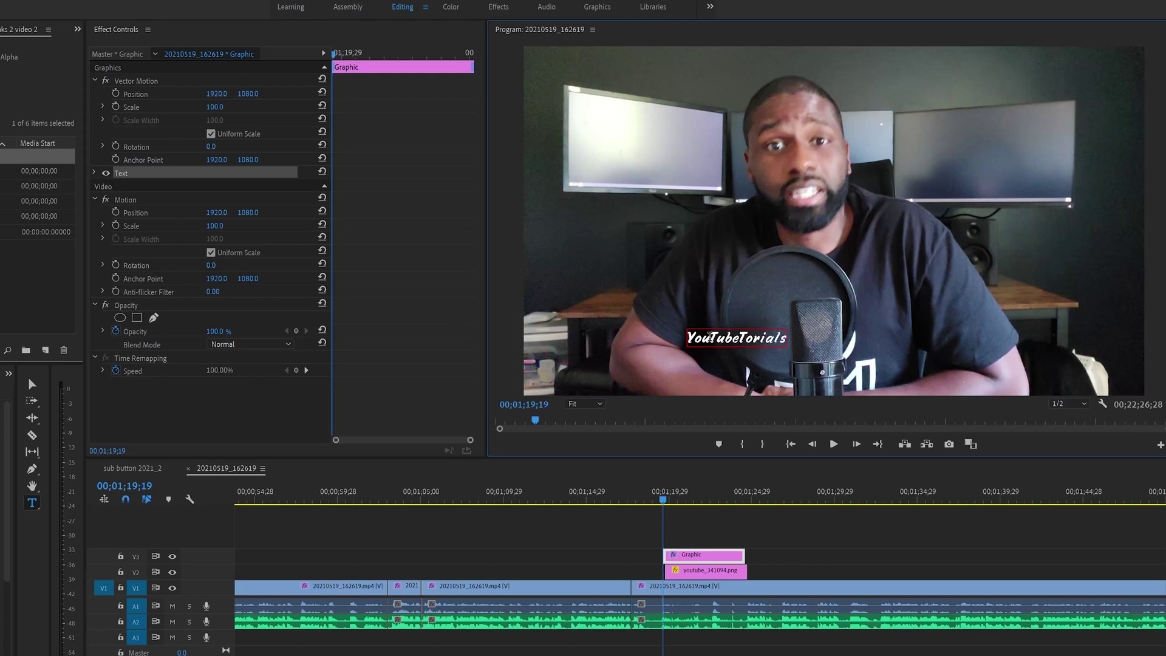
click(713, 562)
drag(724, 560, 730, 559)
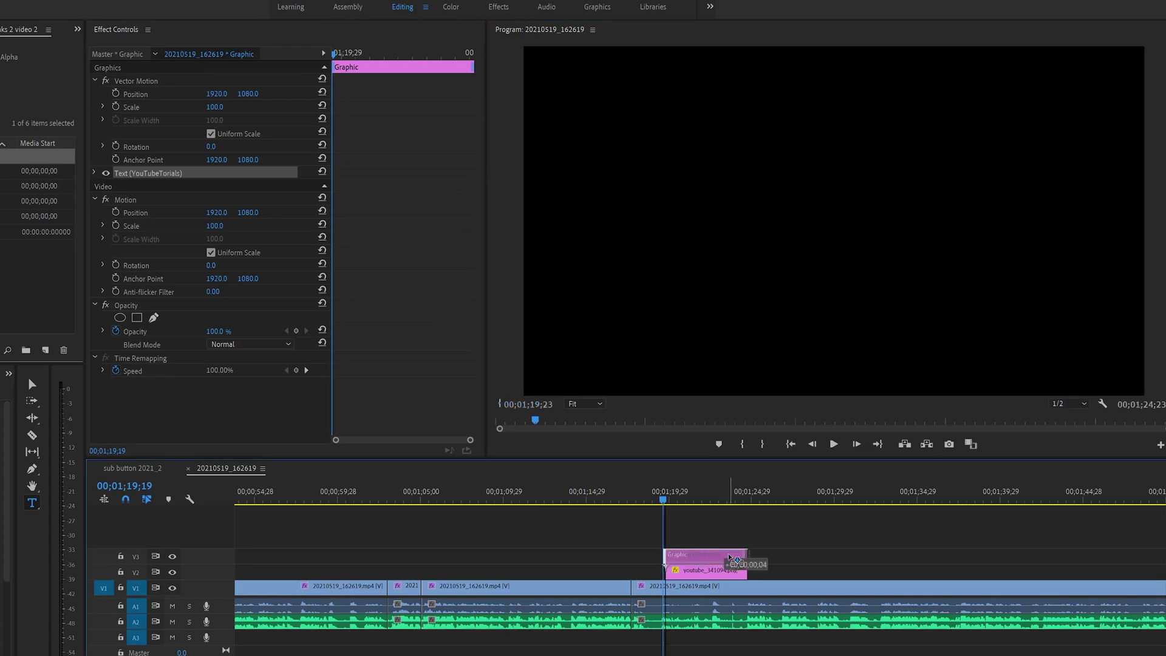
Set the YouTubeTorials text's scale to 172 and its position to 384.5, 2021.8, directly beside the YouTube icon.
click(677, 500)
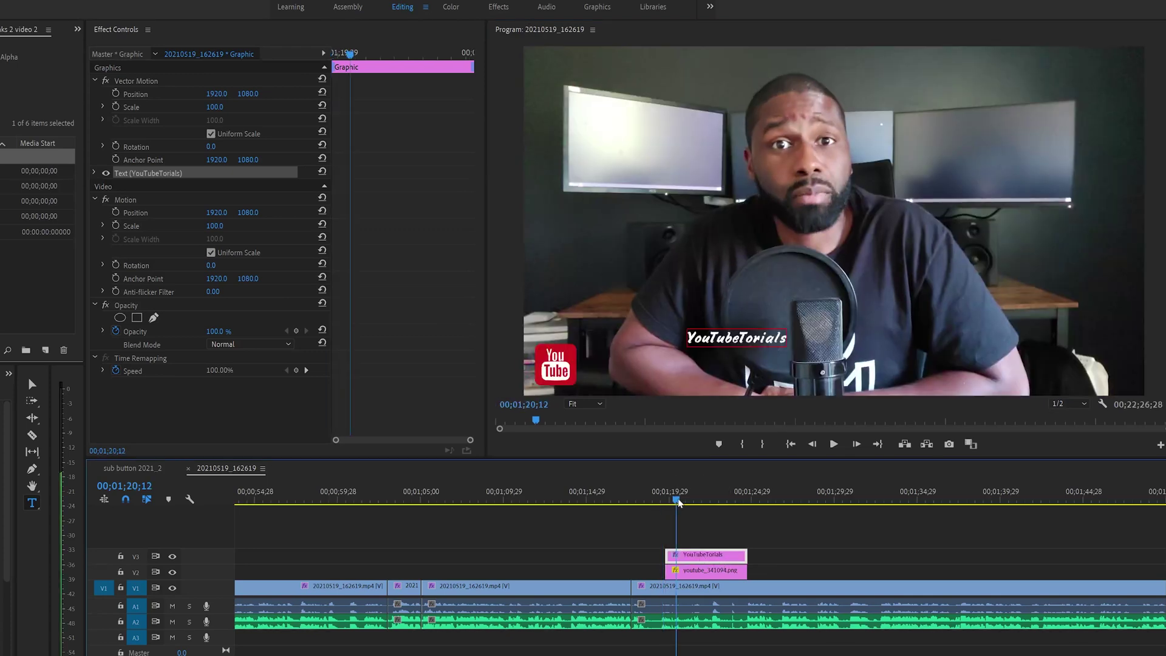
click(674, 500)
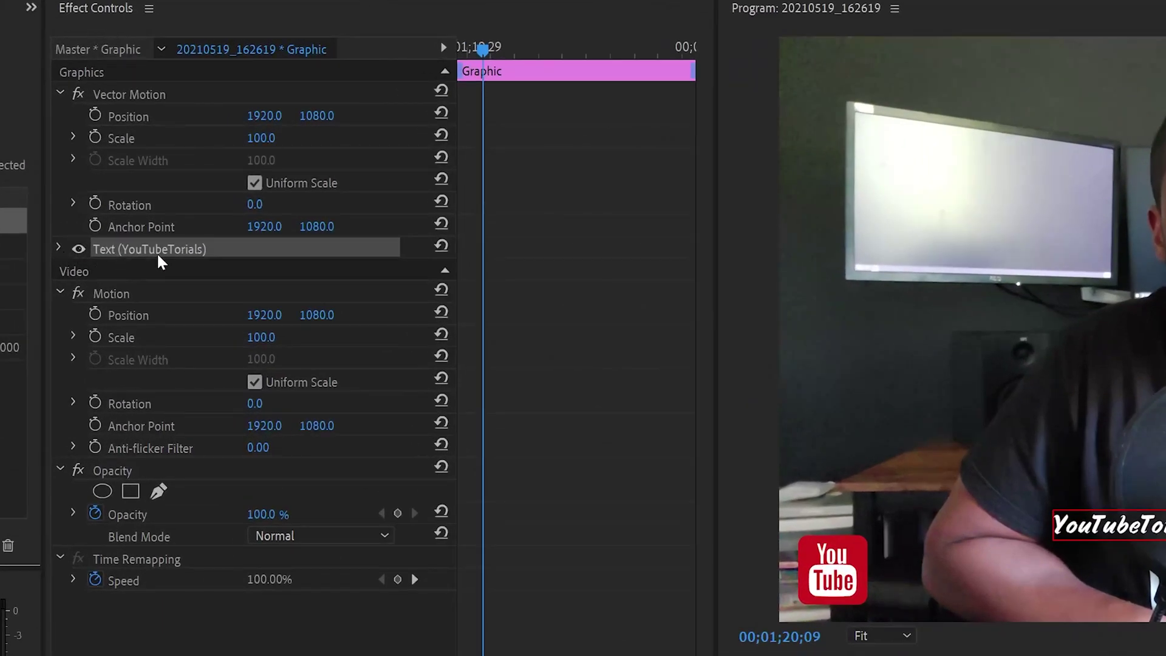
click(57, 247)
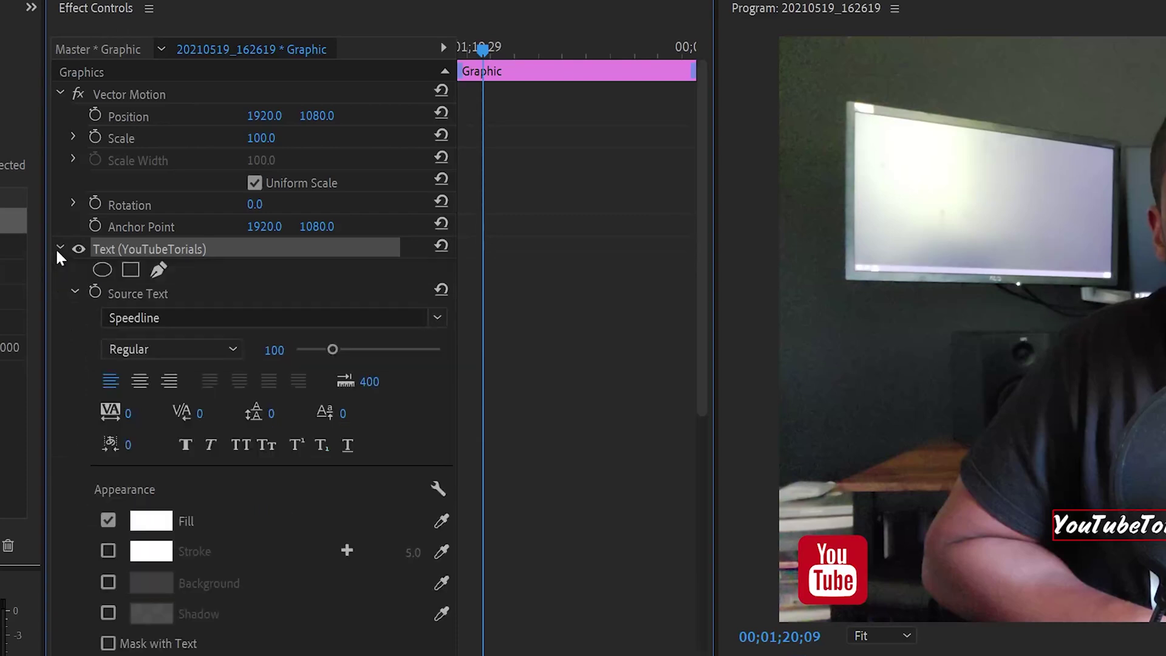
scroll(133, 394, down, 5)
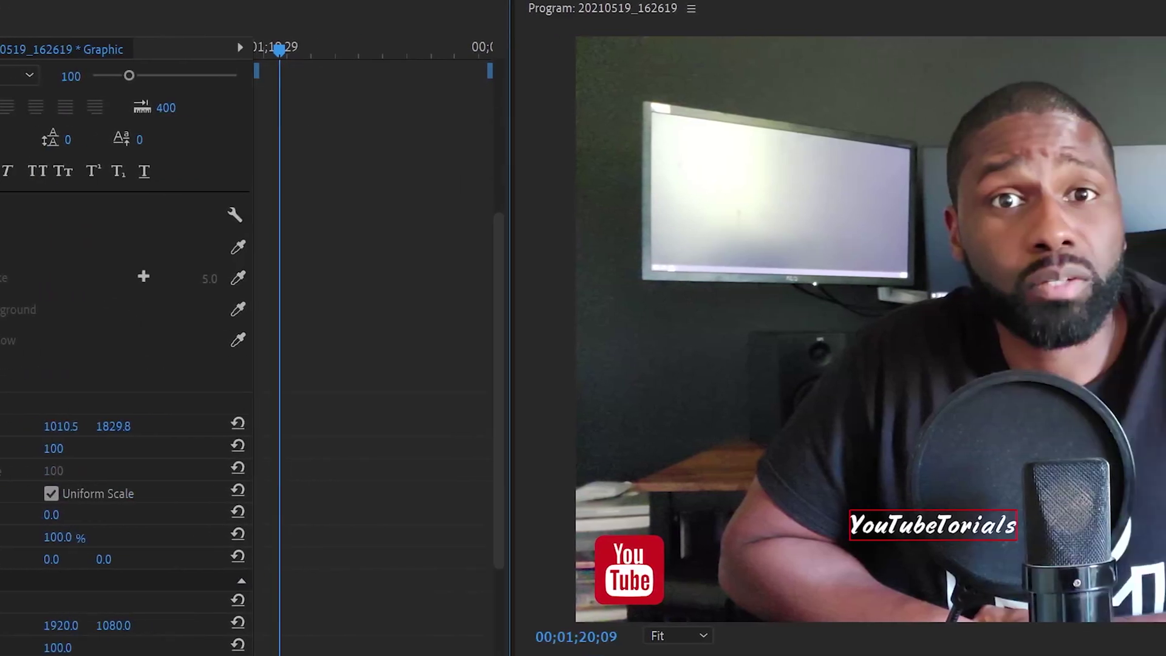
drag(159, 426, 72, 472)
click(54, 448)
text(146)
key(Return)
drag(55, 449, 239, 427)
drag(67, 427, 43, 427)
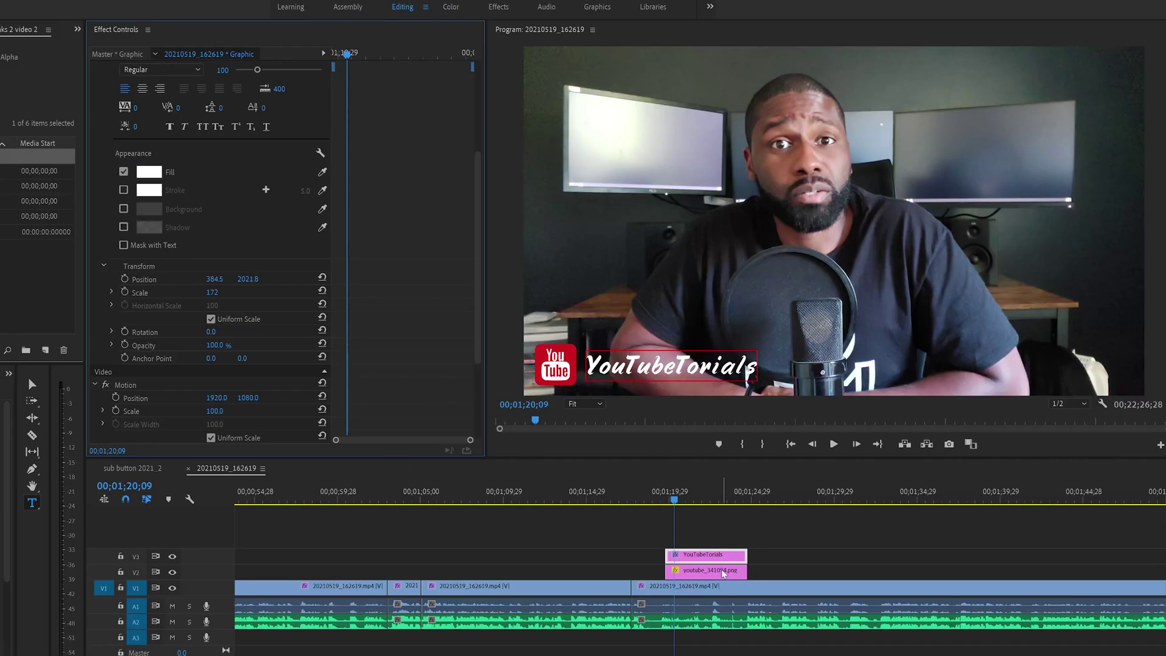
click(724, 574)
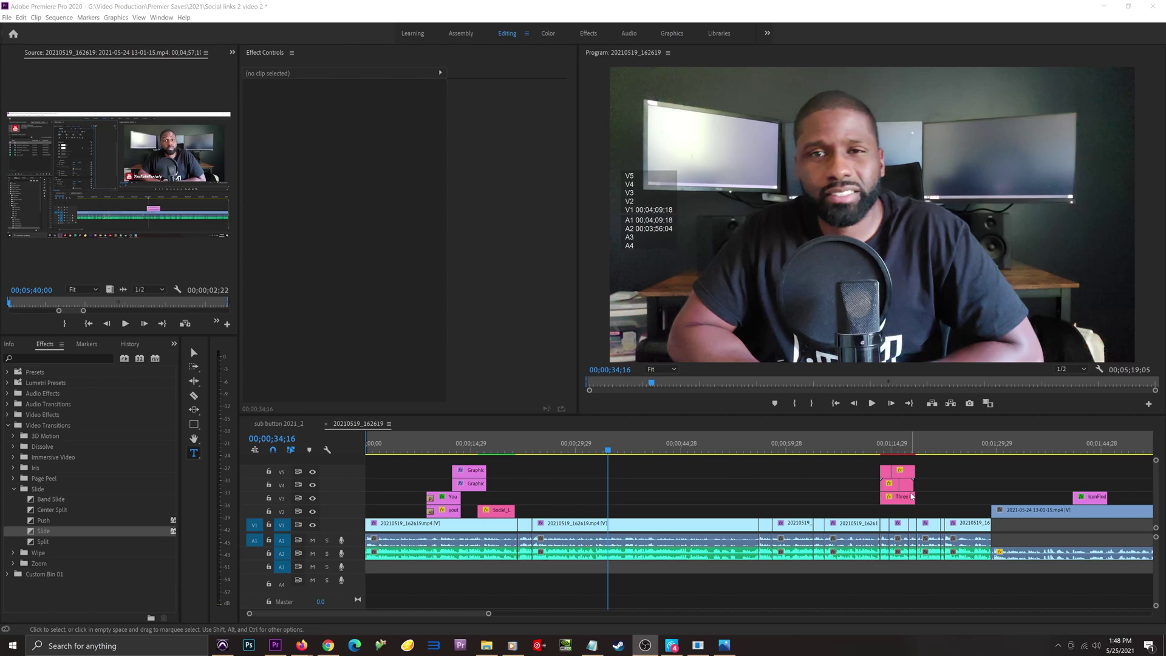
Switch to Firefox and look through dafont.com's Social Media search results for suitable icon fonts.
key(alt+Tab)
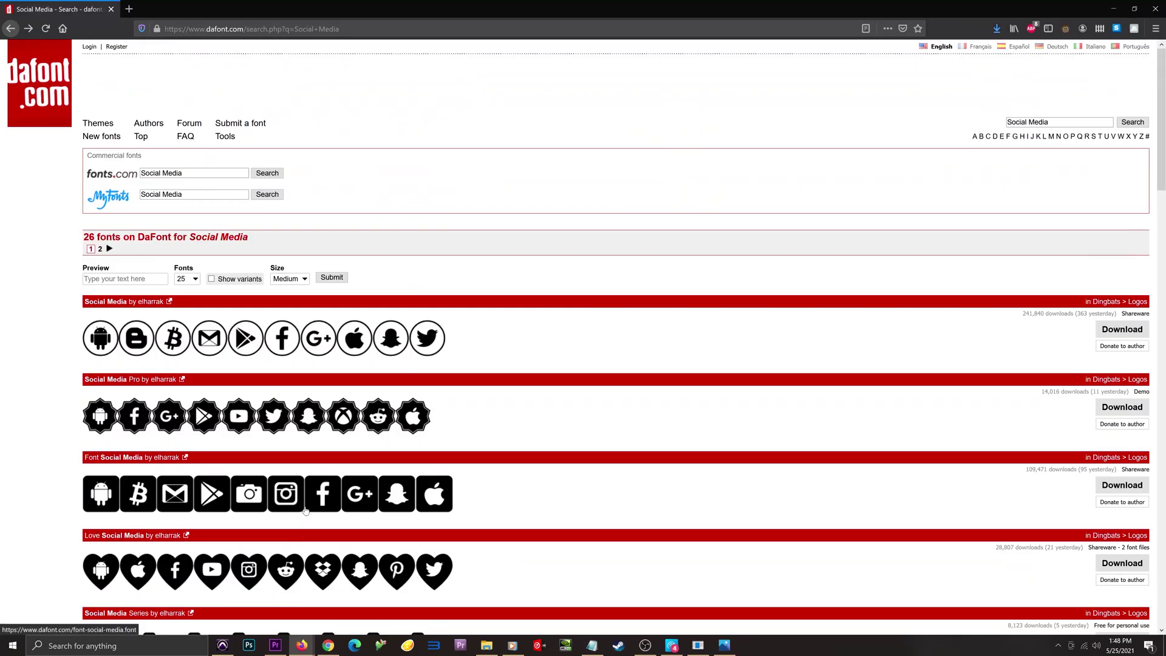
click(1060, 122)
drag(1057, 122, 999, 126)
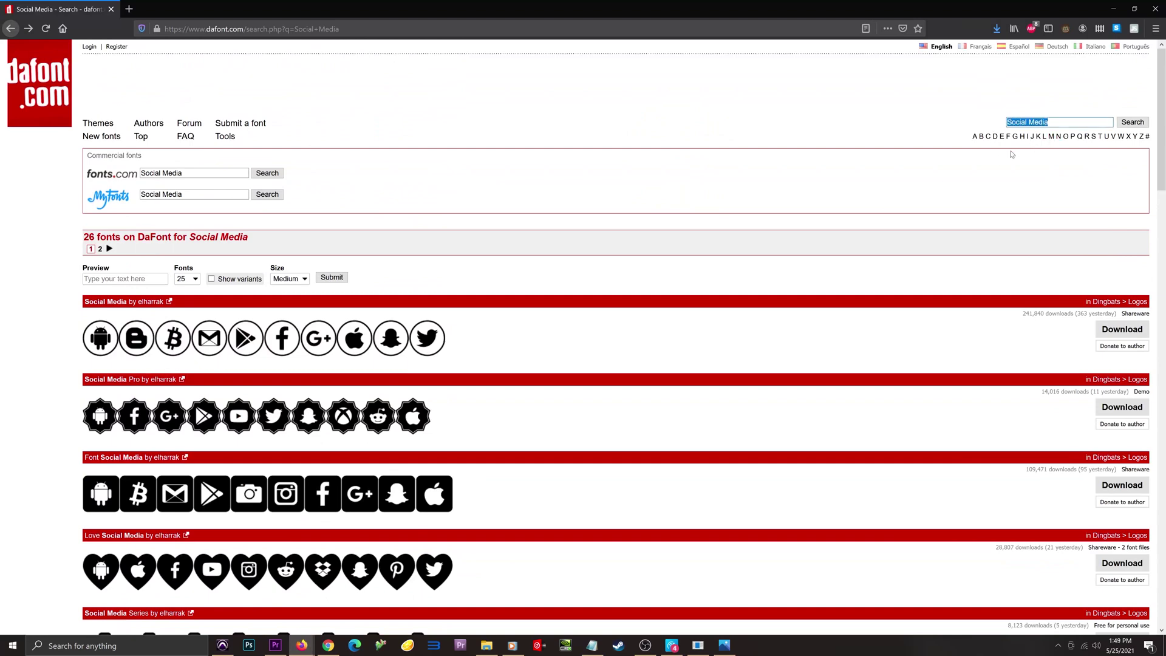
scroll(97, 389, down, 5)
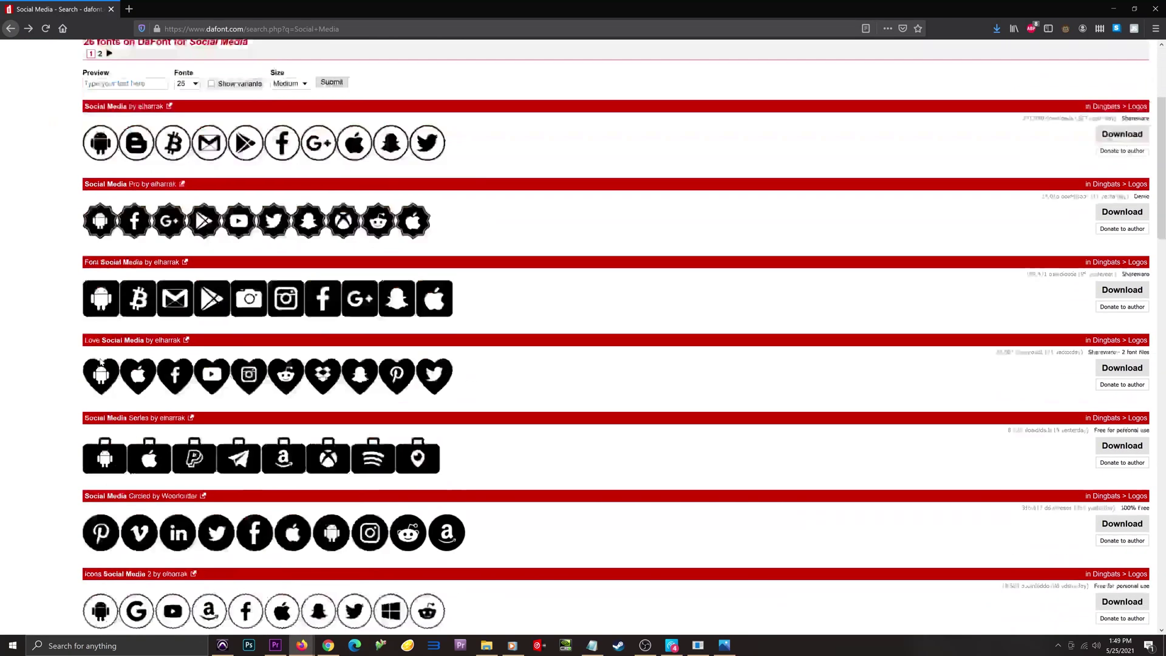
scroll(92, 378, down, 6)
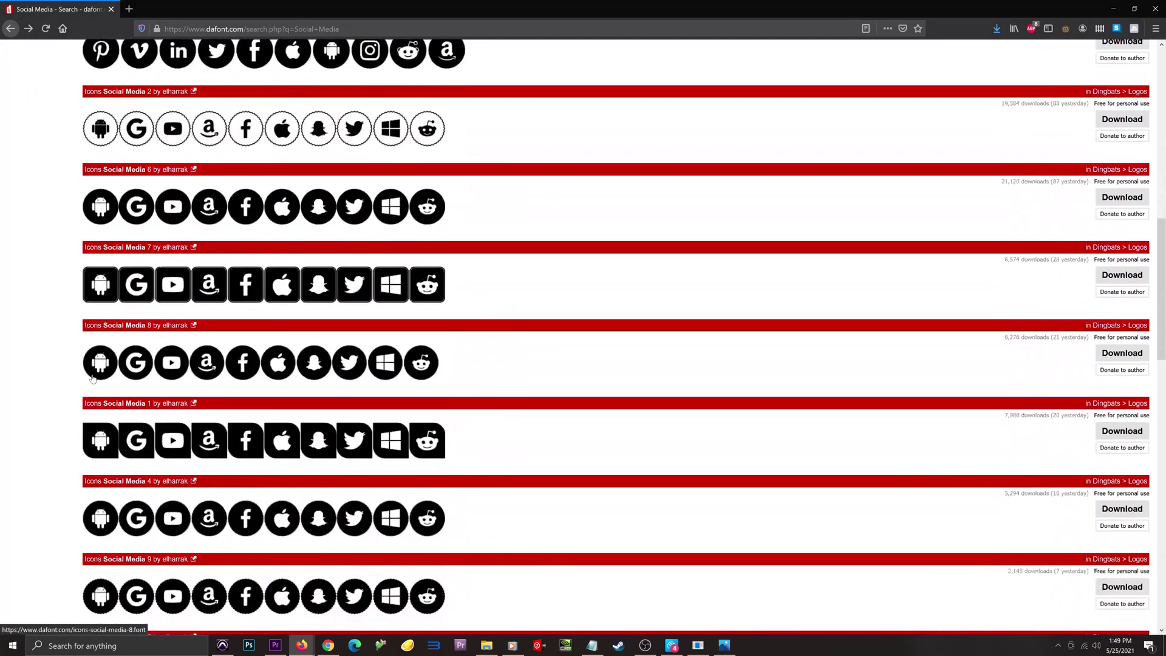
scroll(92, 379, down, 3)
scroll(92, 378, up, 12)
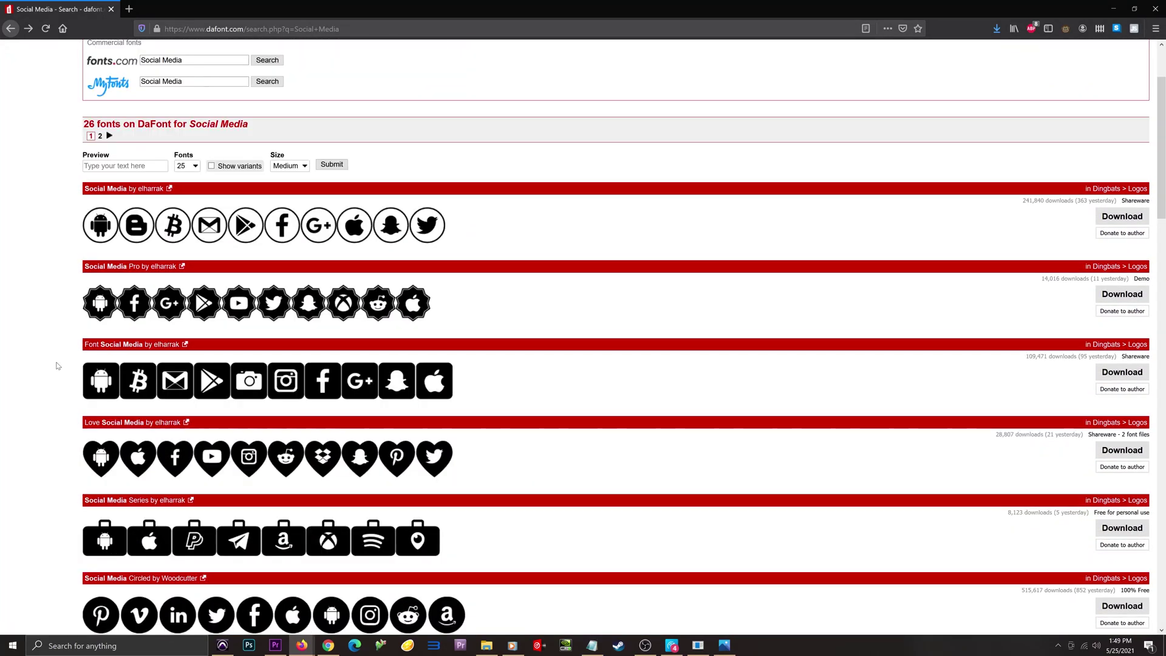
Look through the remaining Social Media fonts on dafont.com and examine the character map of the Font Social Media icon font.
scroll(58, 366, down, 13)
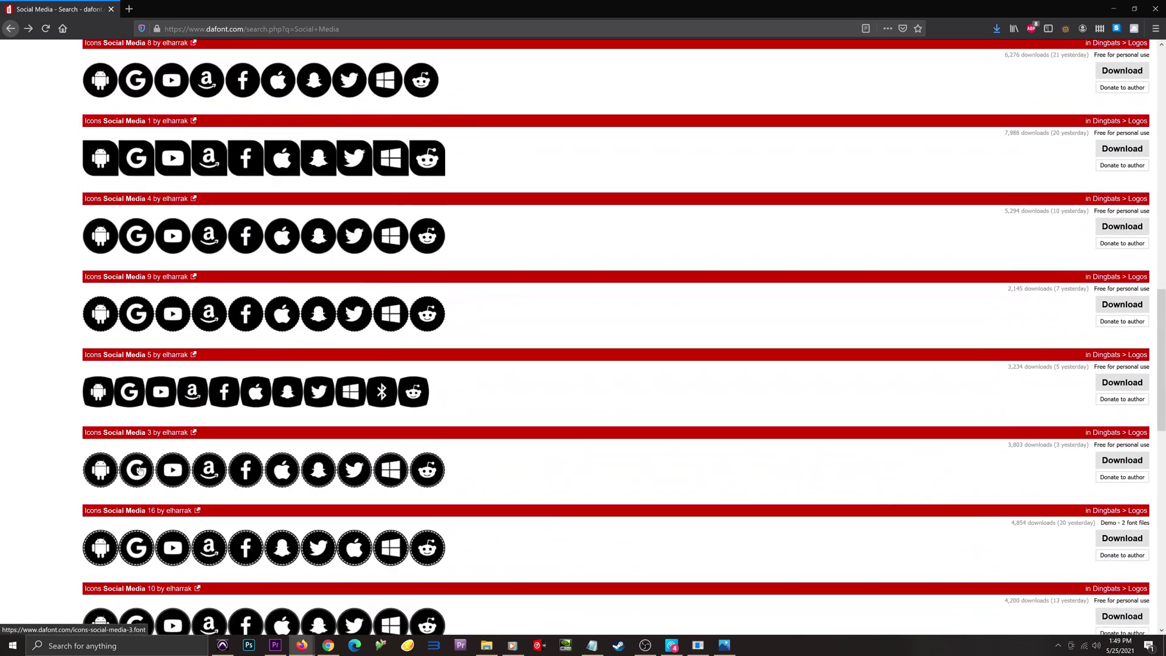
scroll(154, 477, up, 4)
scroll(153, 477, up, 9)
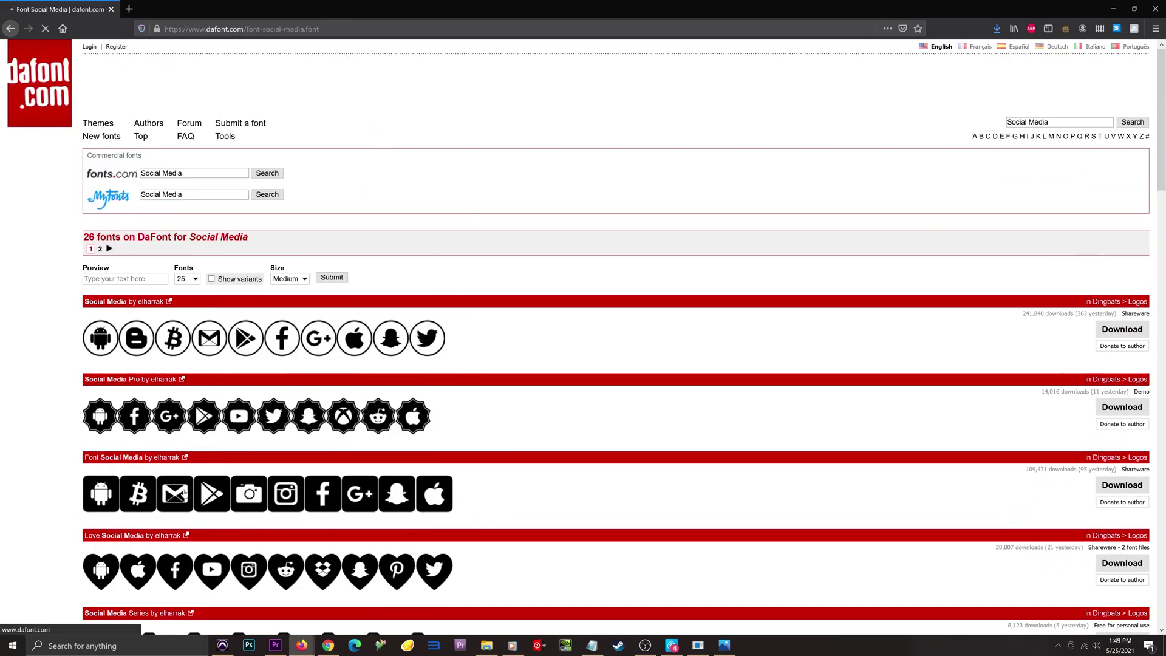
click(185, 494)
scroll(186, 493, down, 3)
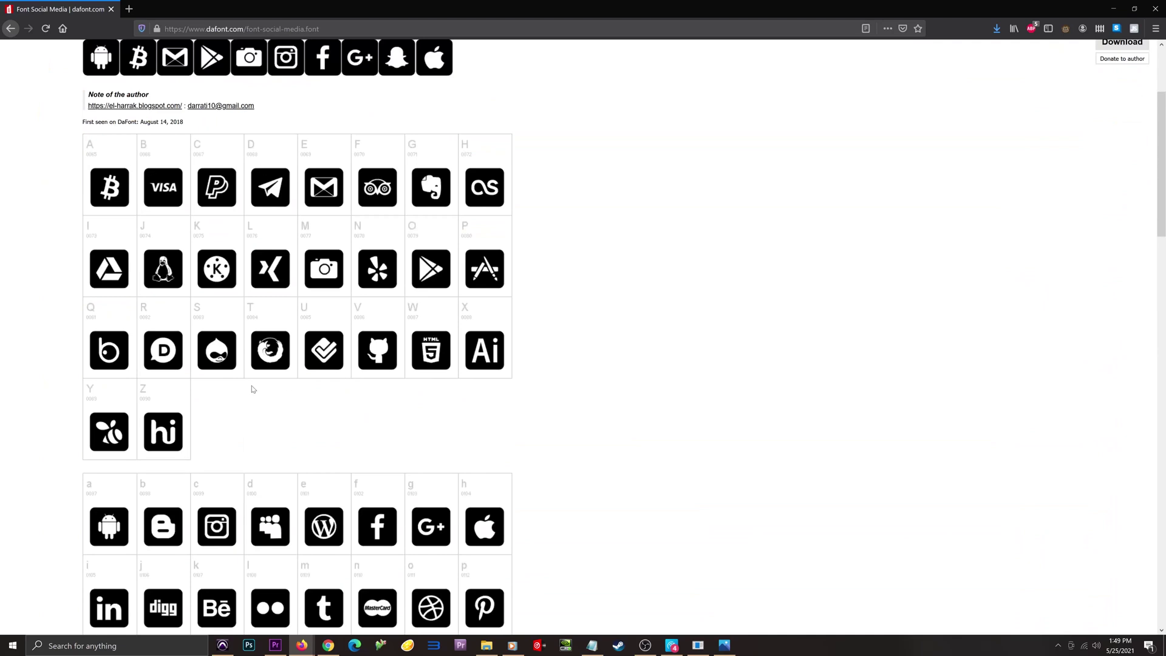
Switch to Premiere Pro and start a new text layer at the frame's upper right, using the Icons Social Media 7 font.
click(275, 645)
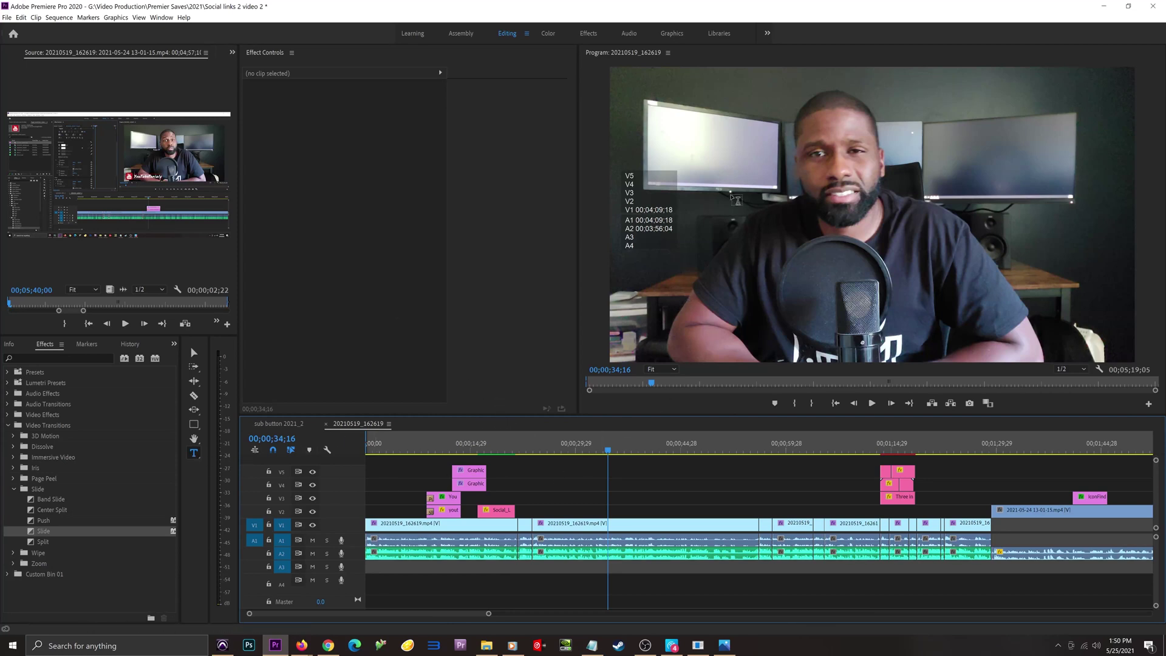
click(913, 135)
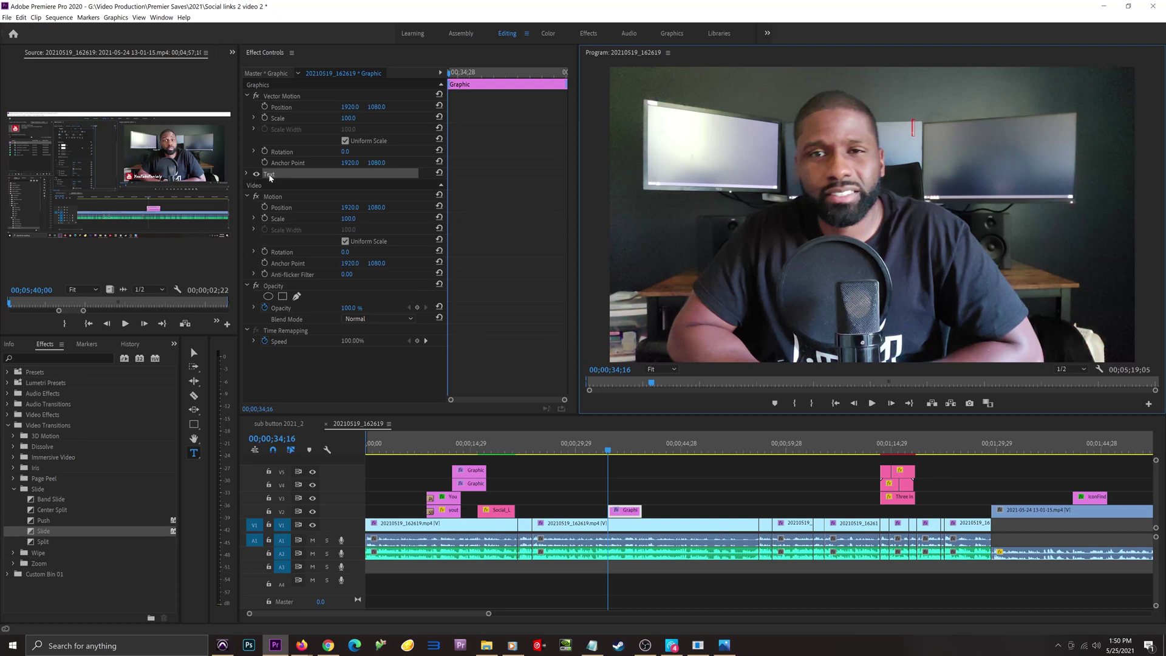
click(247, 175)
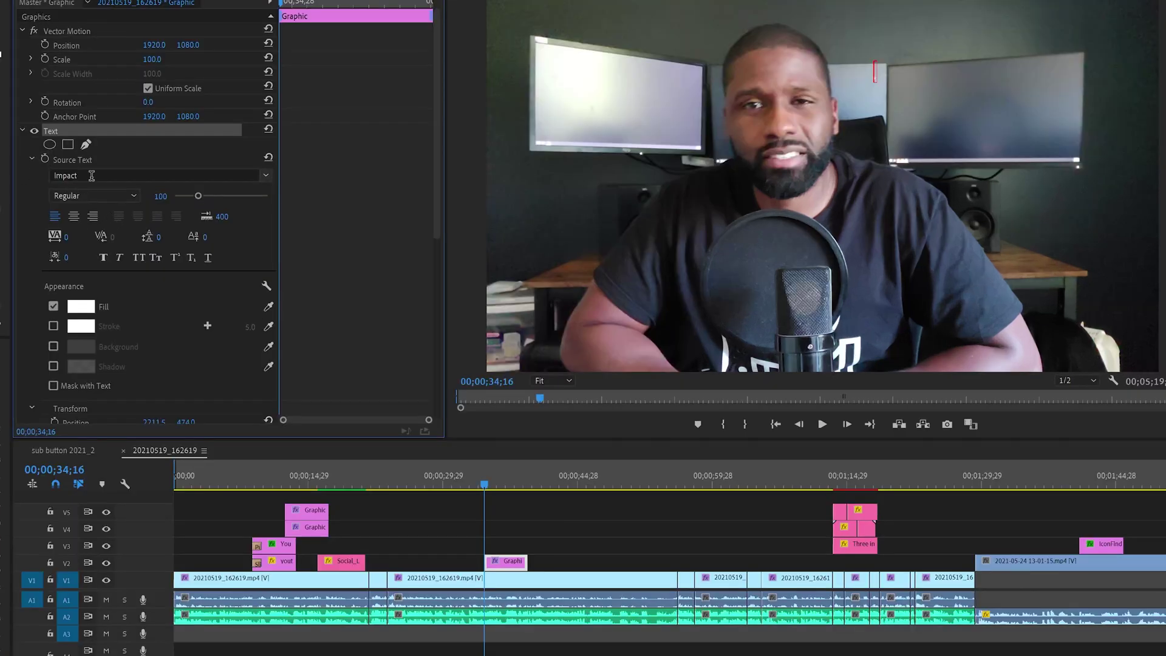
click(91, 176)
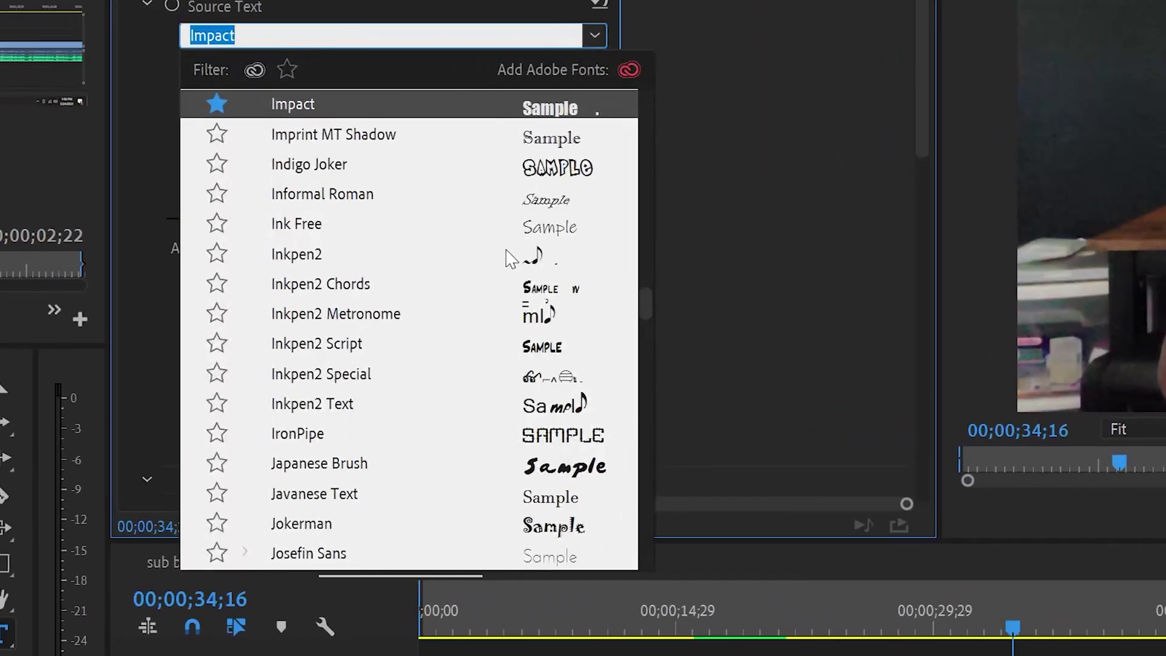
text(so)
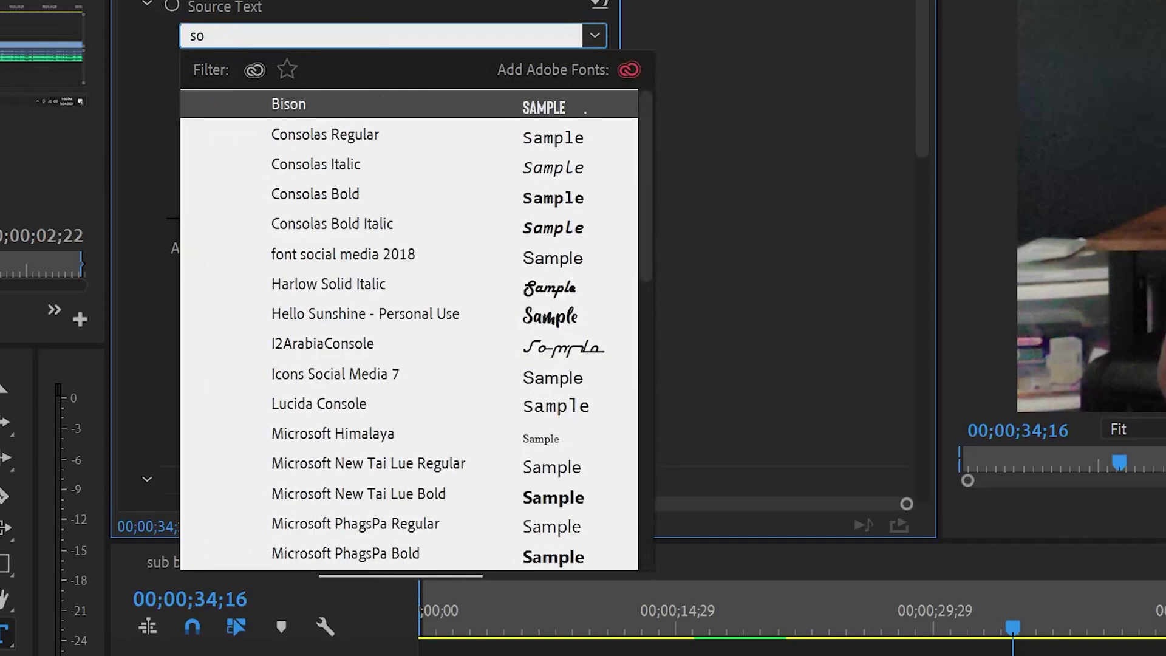
text(ci)
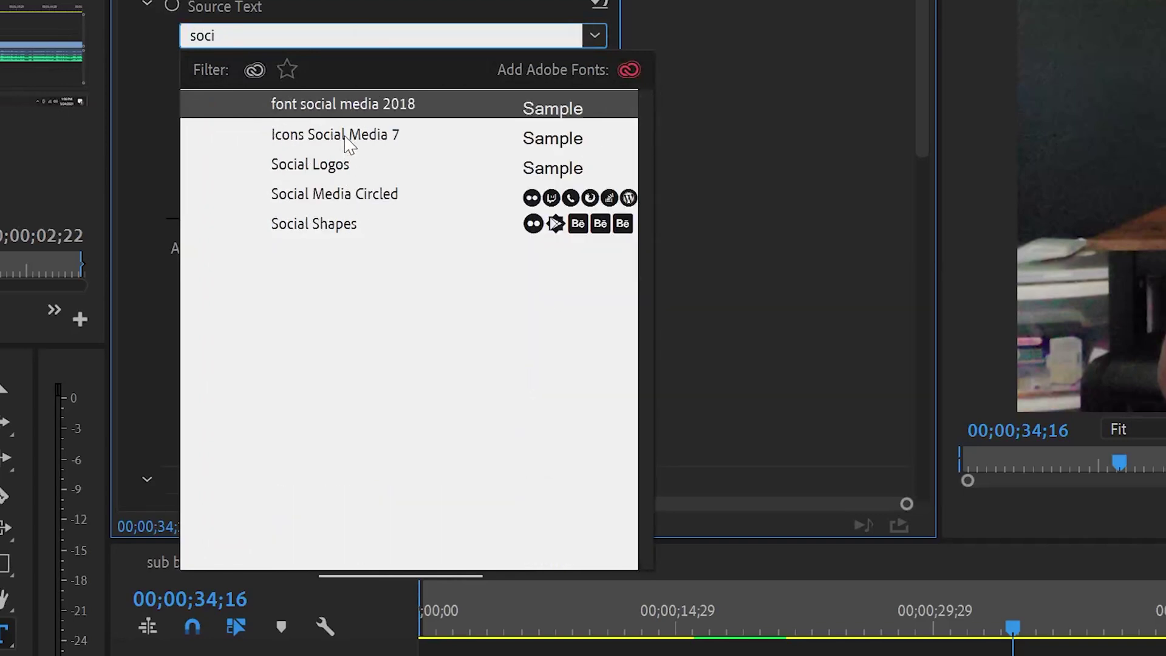
click(349, 144)
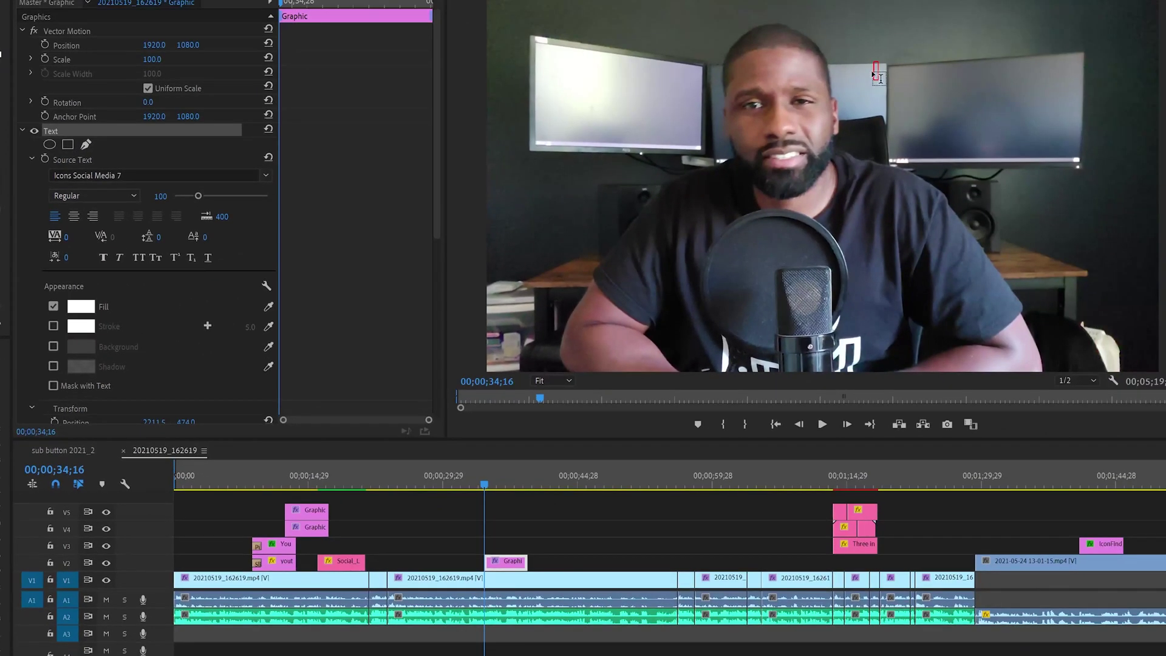
Enter "yfet" to produce the YouTube, Facebook, WordPress and Twitter icons, and set the text's scale to 335.
click(877, 69)
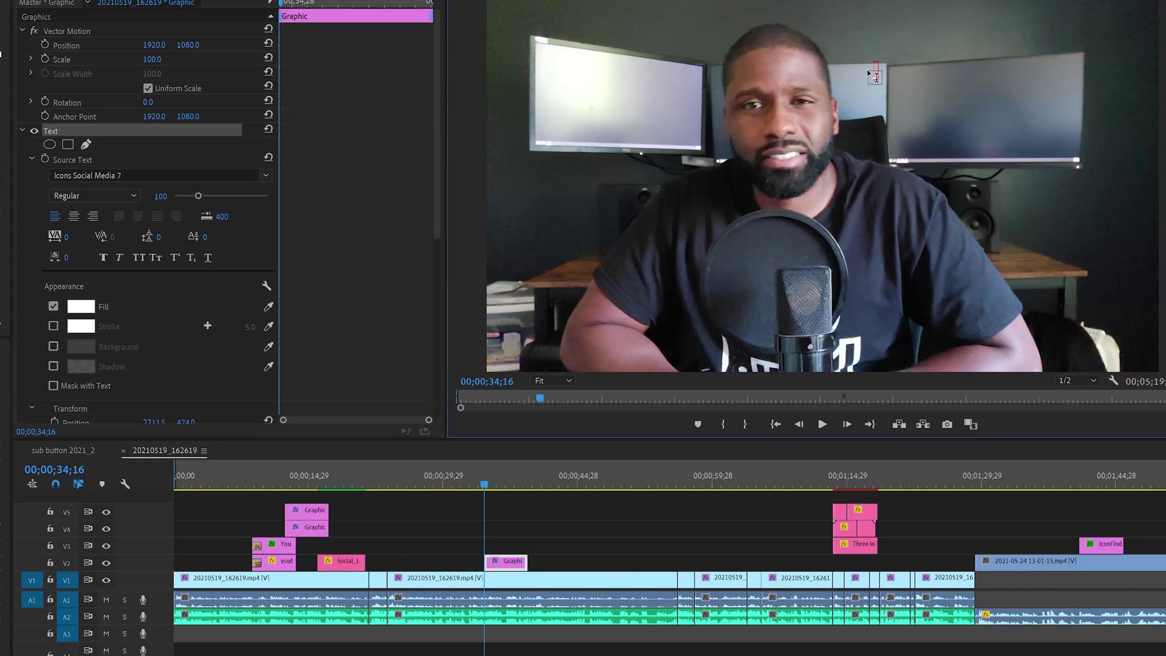
text(abcd)
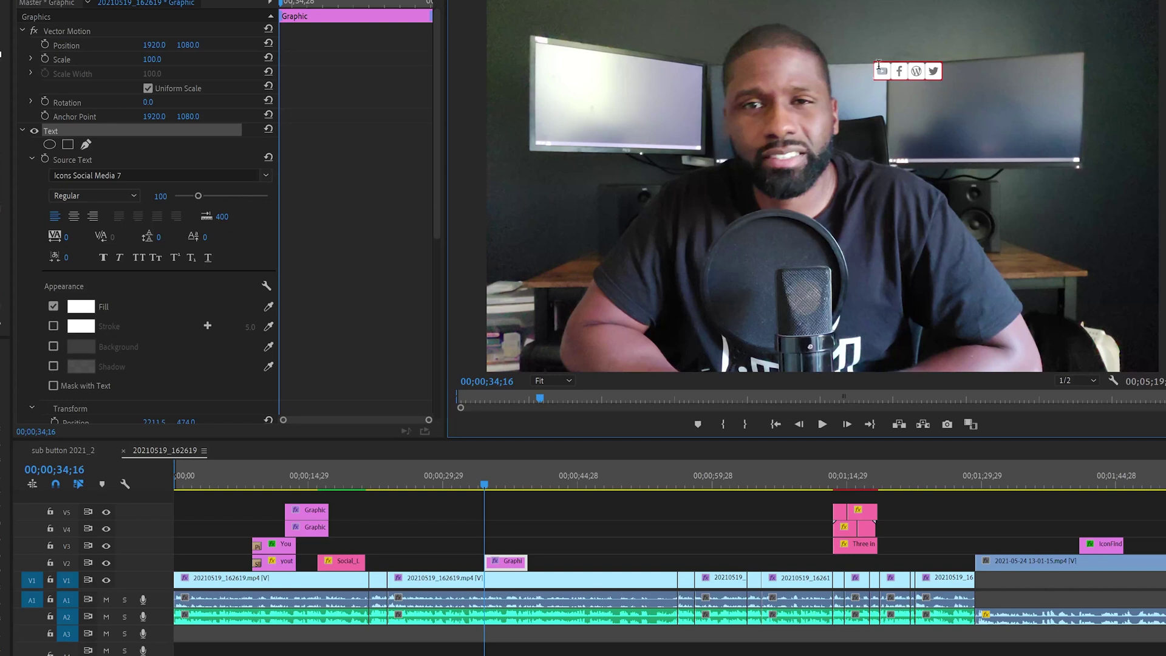
drag(877, 67, 942, 70)
scroll(144, 297, down, 1)
scroll(143, 298, down, 4)
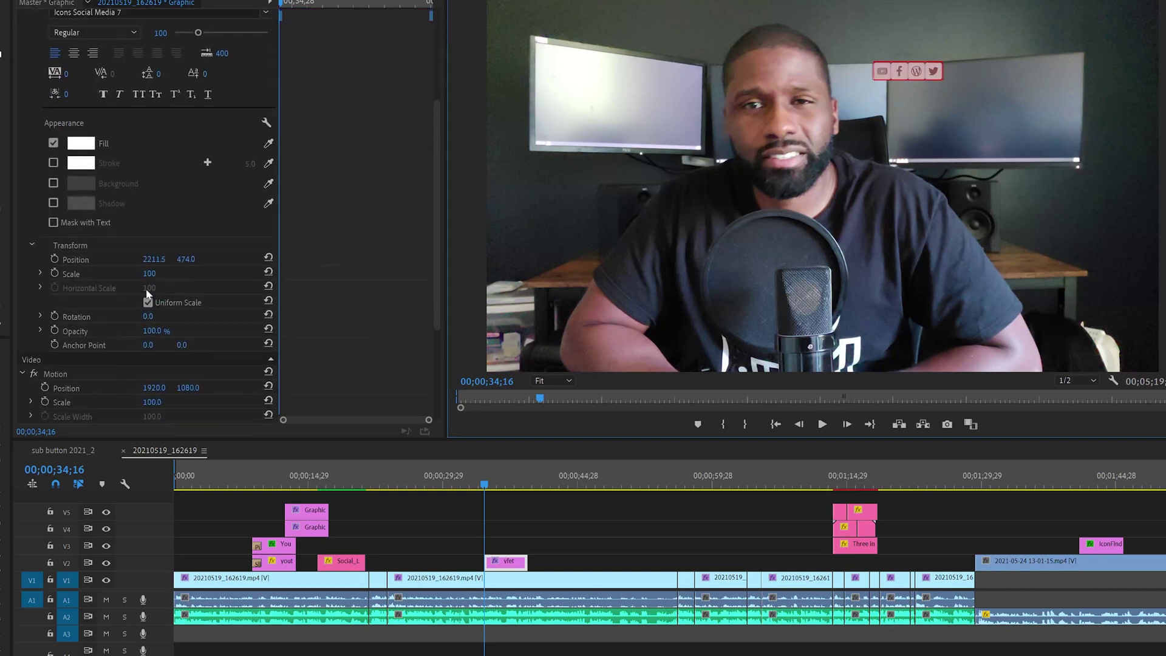
drag(149, 273, 285, 273)
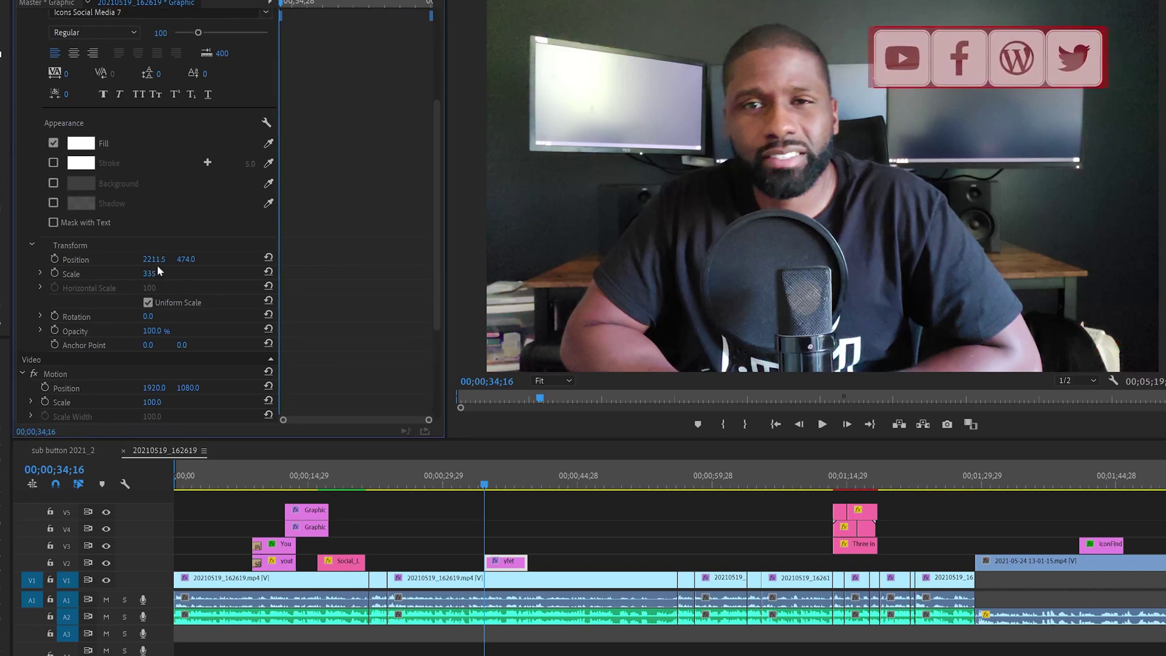
Select only the YouTube icon character and set its fill colour to red FF0707.
click(933, 63)
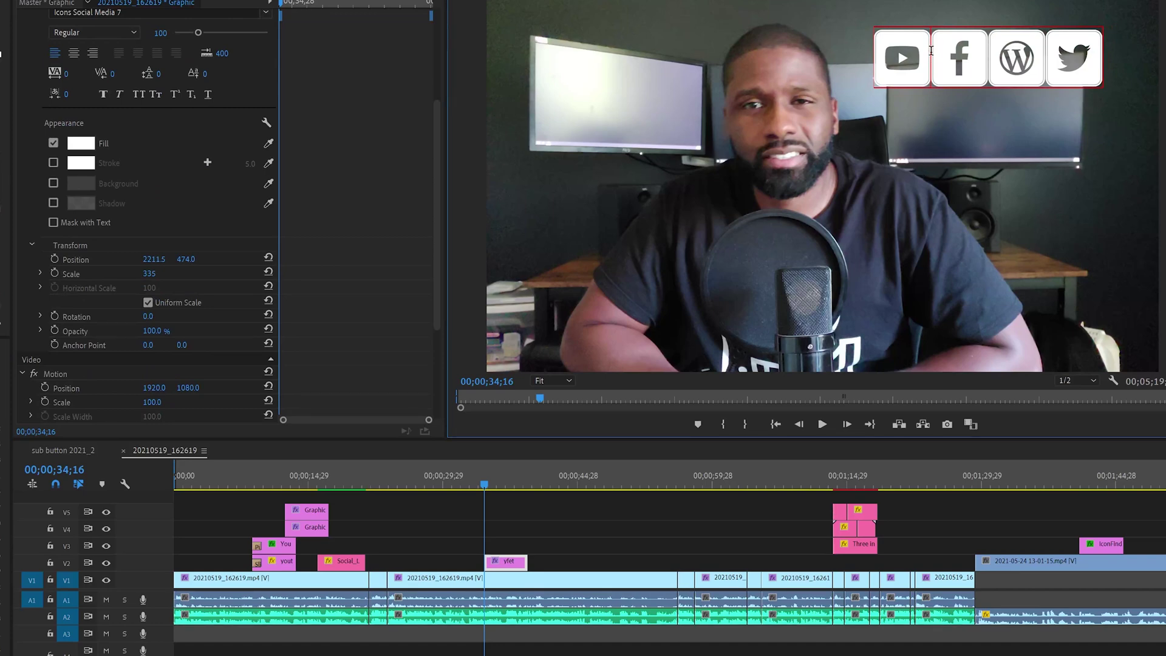
drag(931, 50, 874, 55)
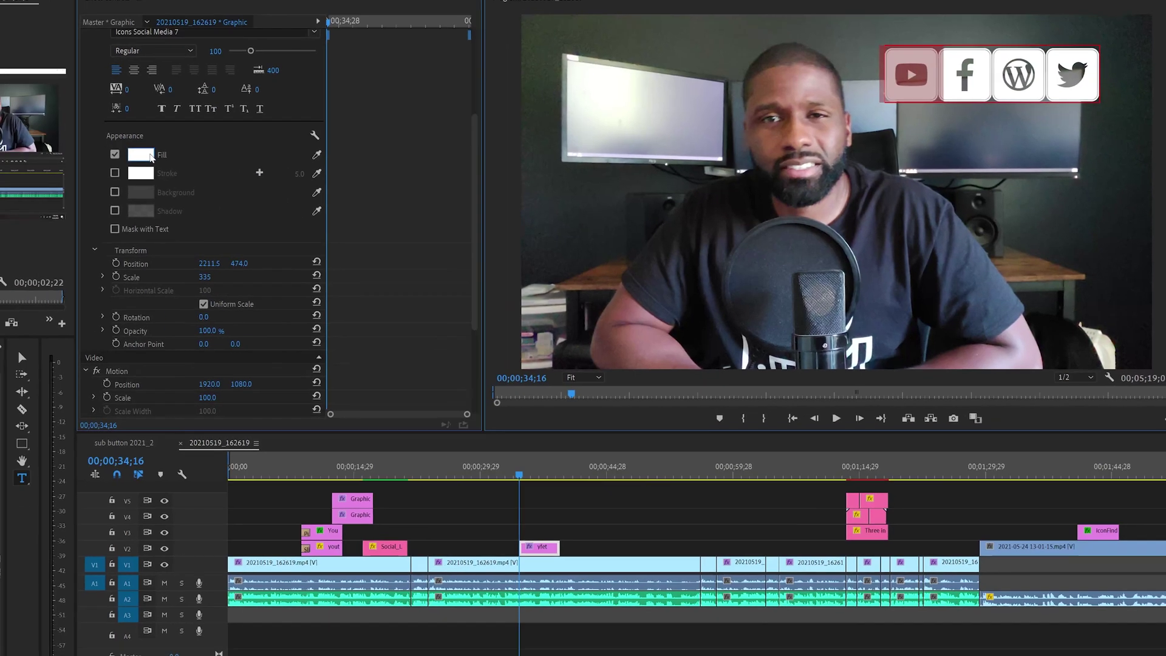
click(81, 144)
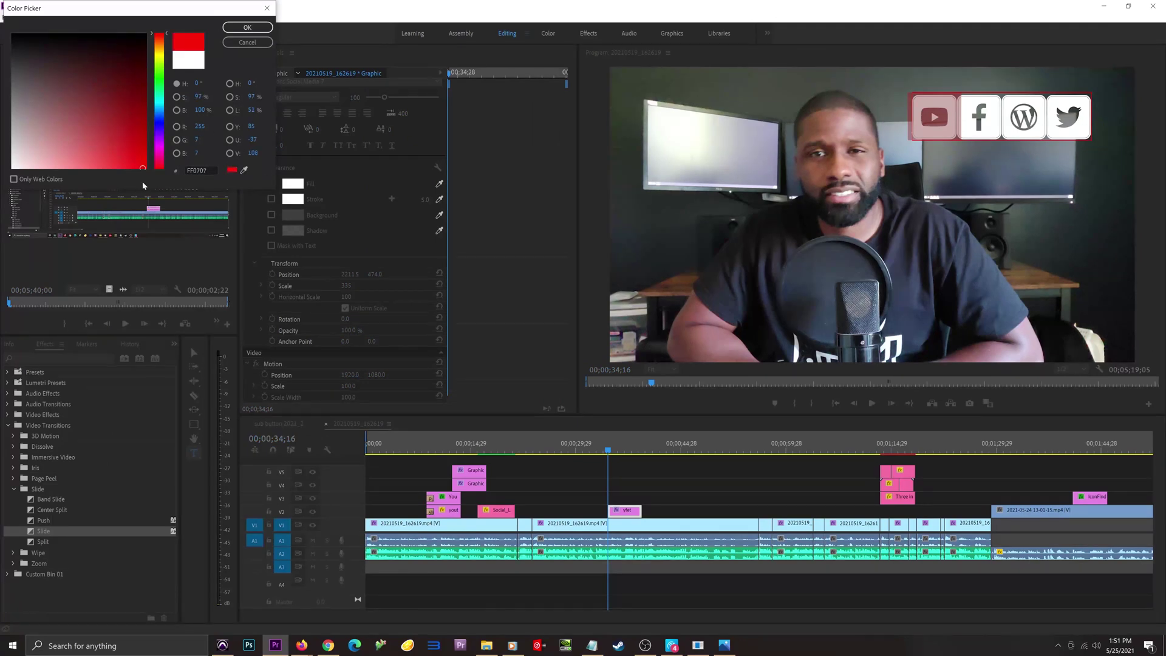
click(247, 27)
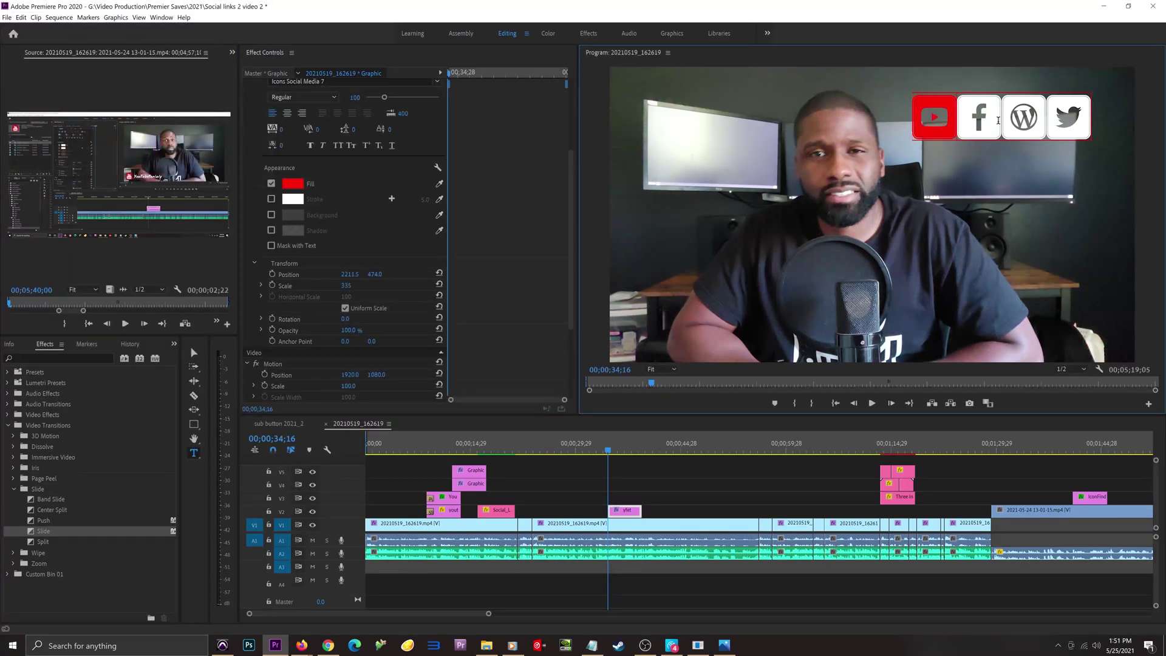
Fill the Facebook icon with dark blue, the WordPress icon with green and the Twitter icon with light blue.
drag(1005, 120, 956, 120)
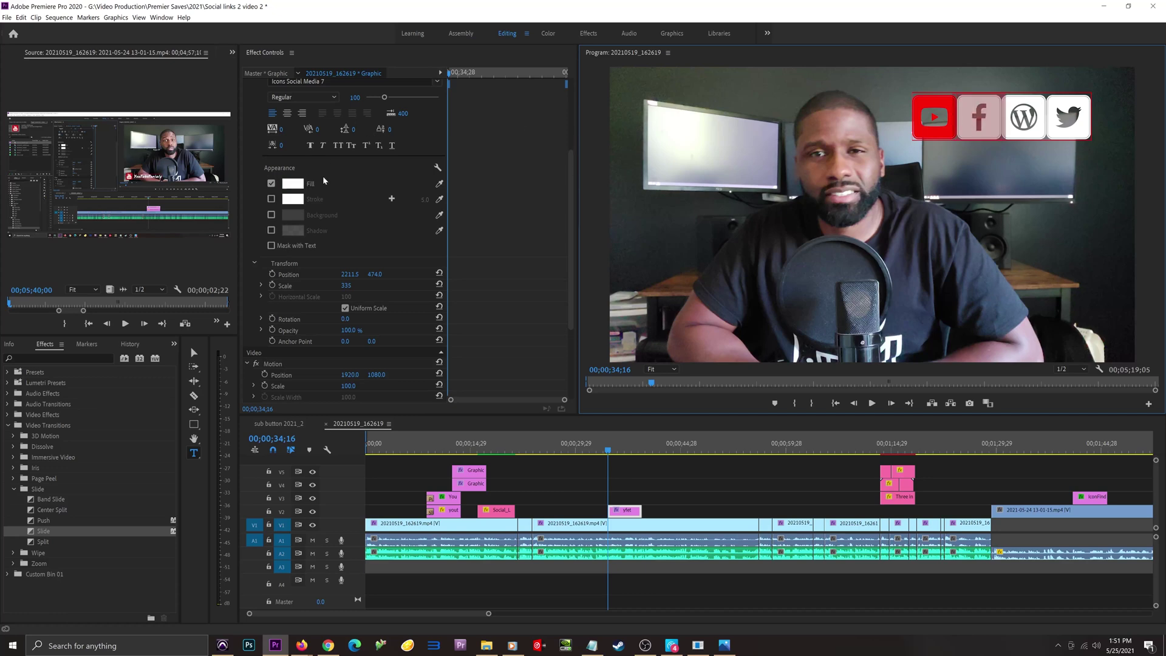
click(301, 187)
click(159, 123)
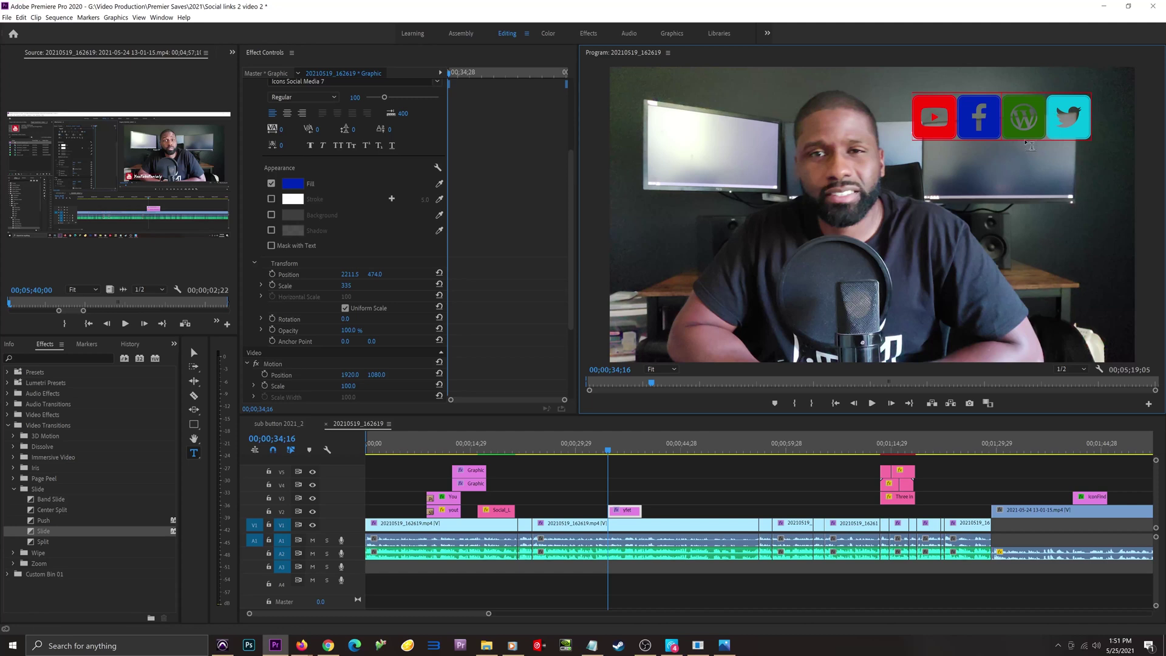
key(Escape)
Add a second text layer below the icon row reading "Youtubetorials" in Bebas Neue Bold.
click(918, 164)
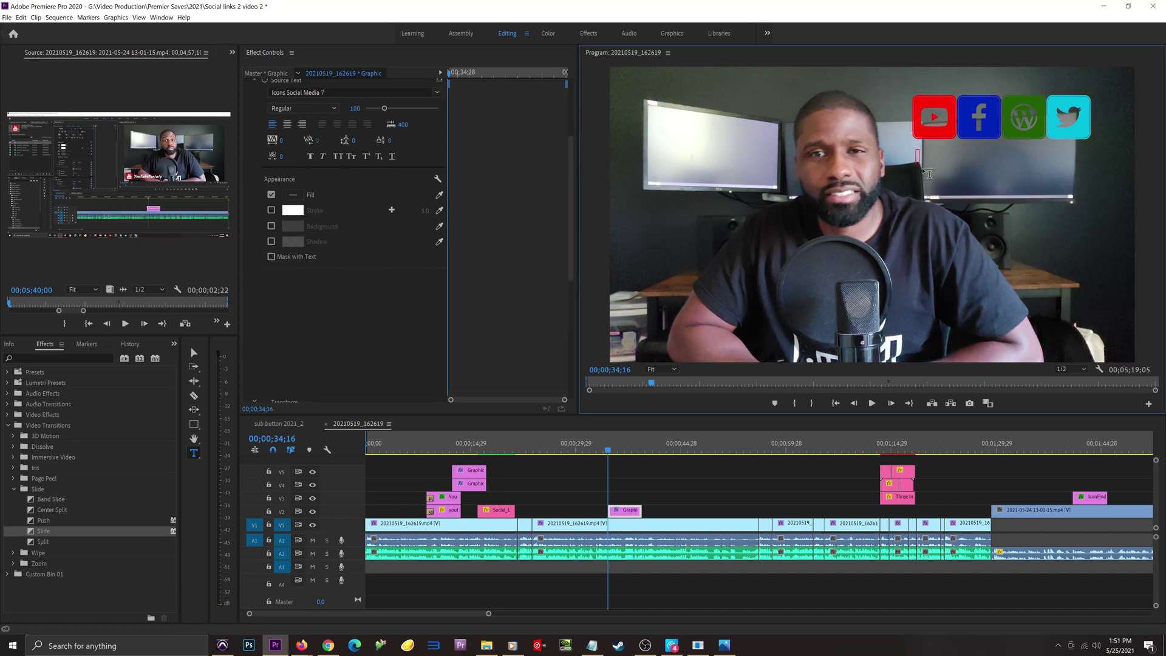
click(327, 209)
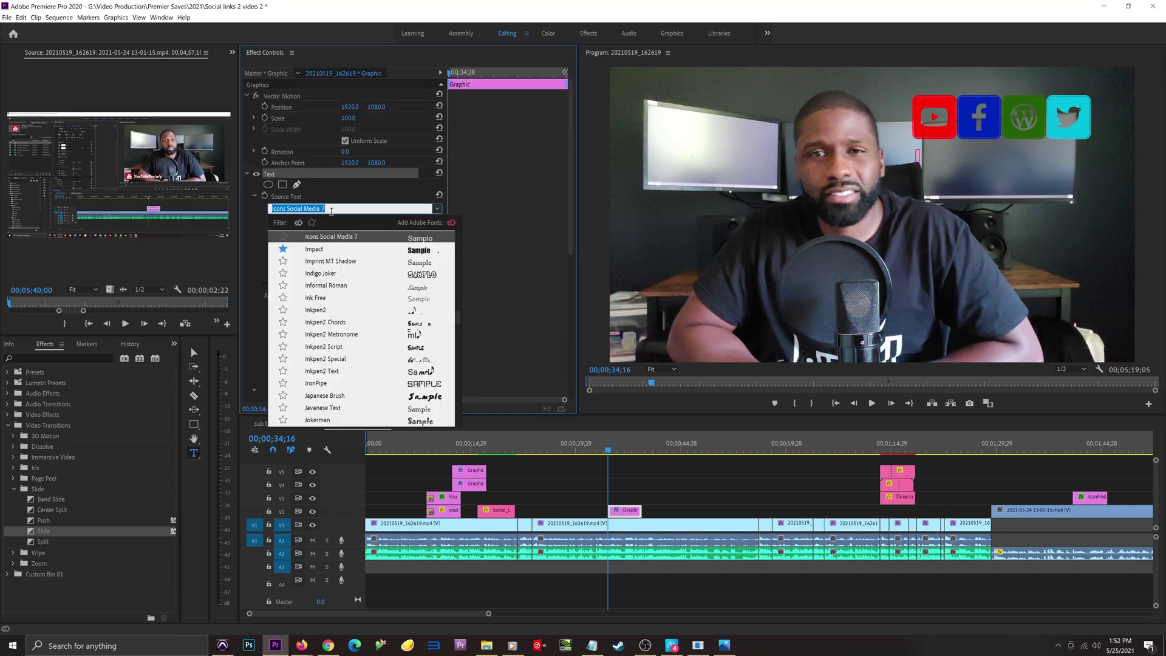
text(Bebas)
key(Return)
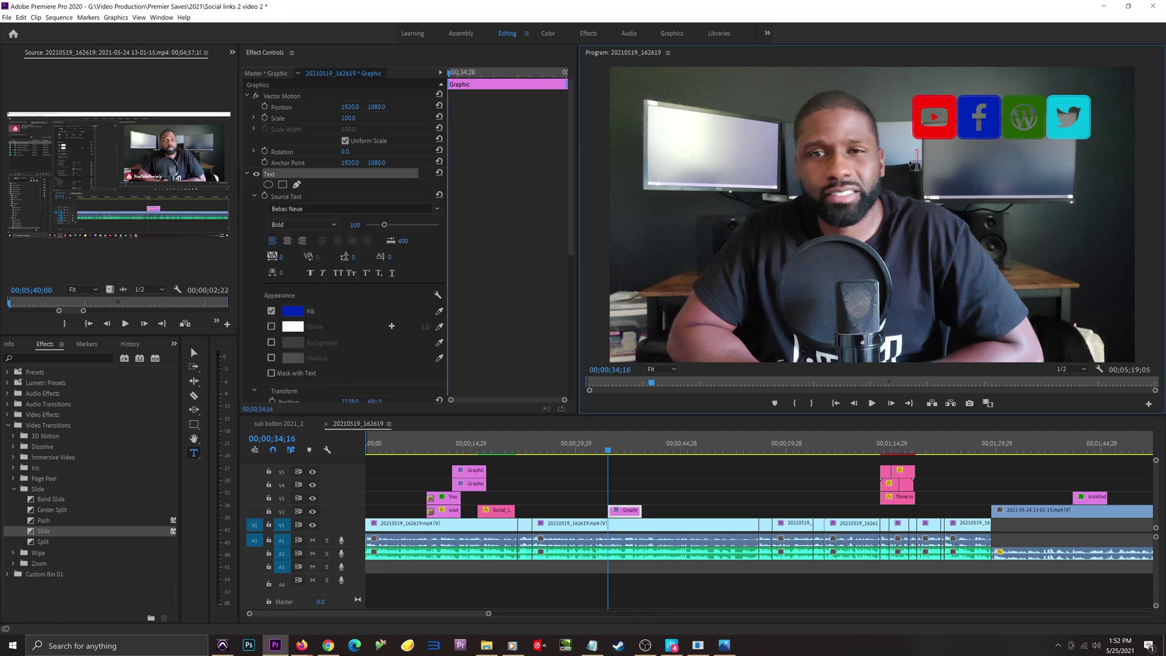
text(tubetorials)
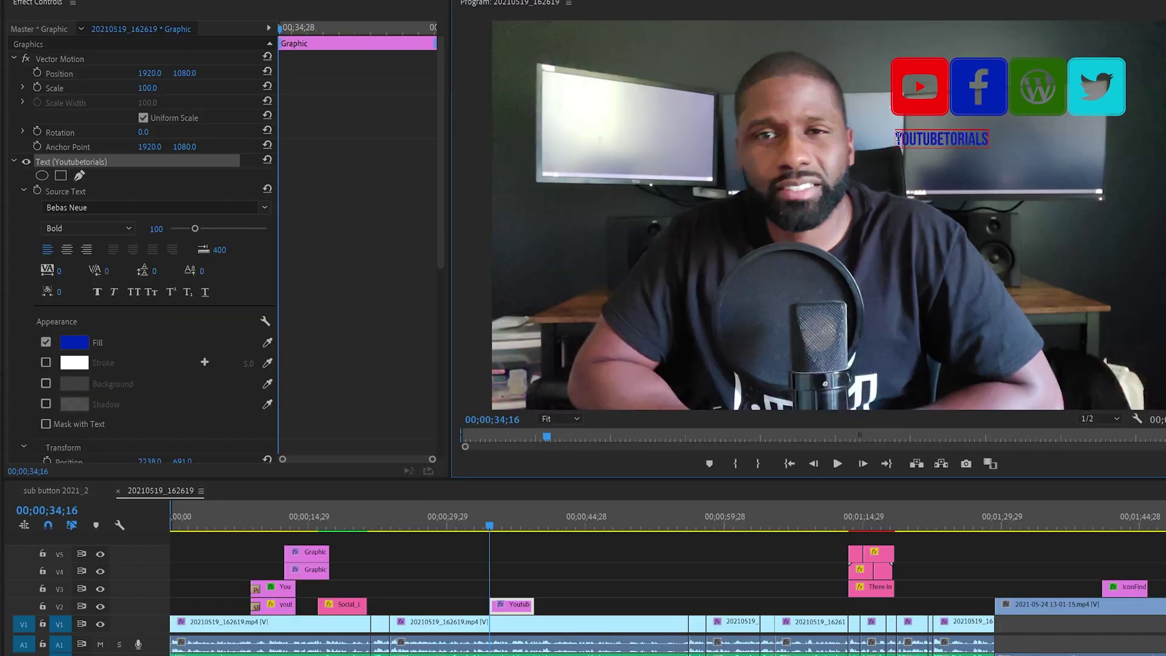
Make the Youtubetorials text white, scale it to 242 and position it at 2238.0, 788.0 under the icons.
drag(898, 138, 995, 139)
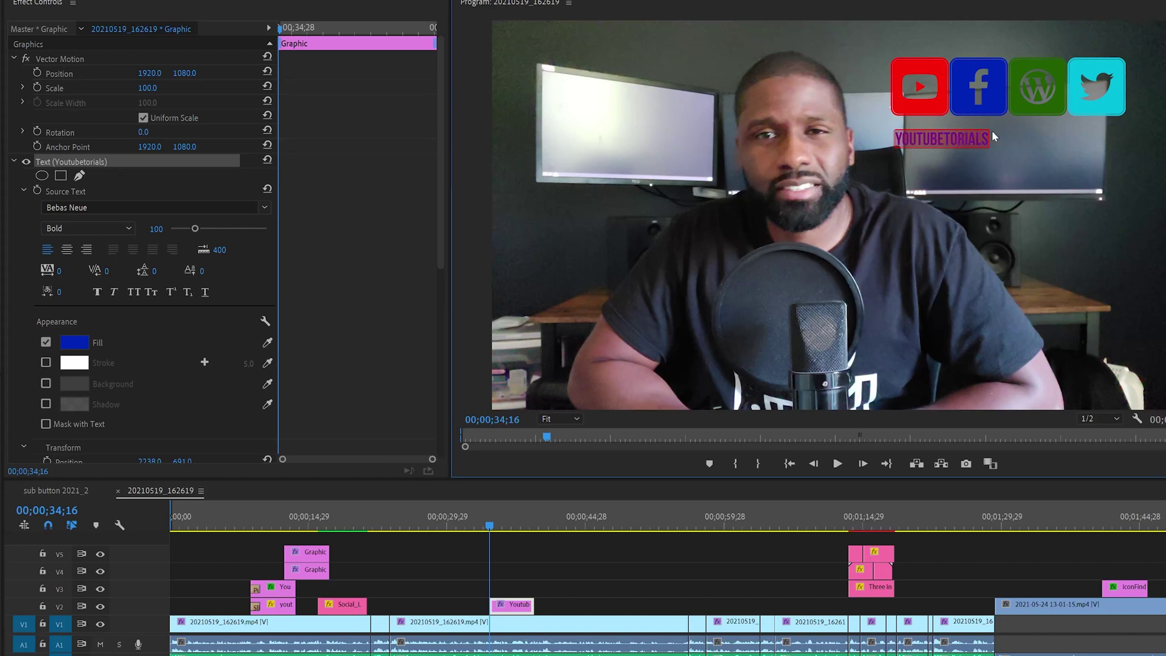
click(74, 343)
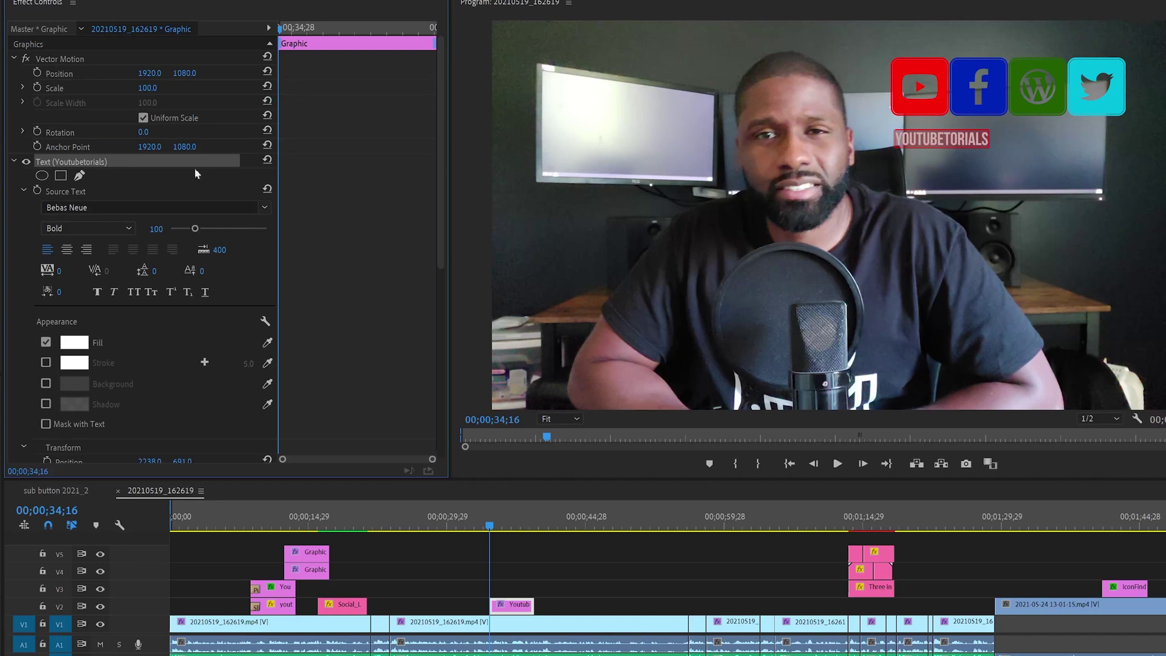
scroll(195, 175, down, 6)
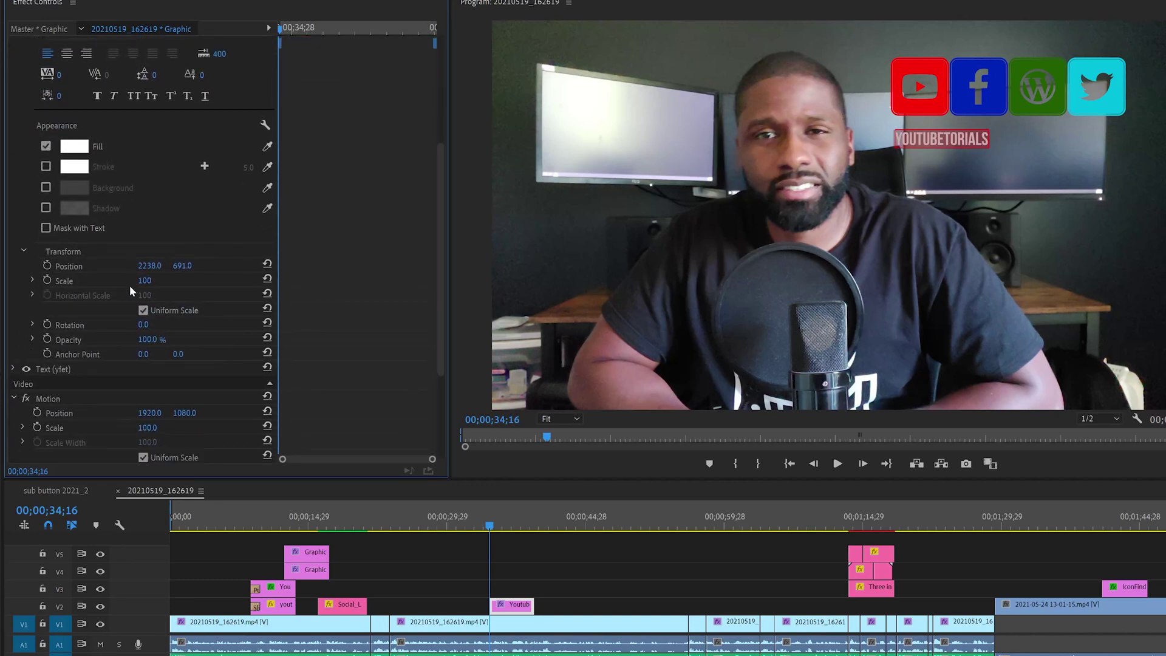
drag(144, 283, 241, 266)
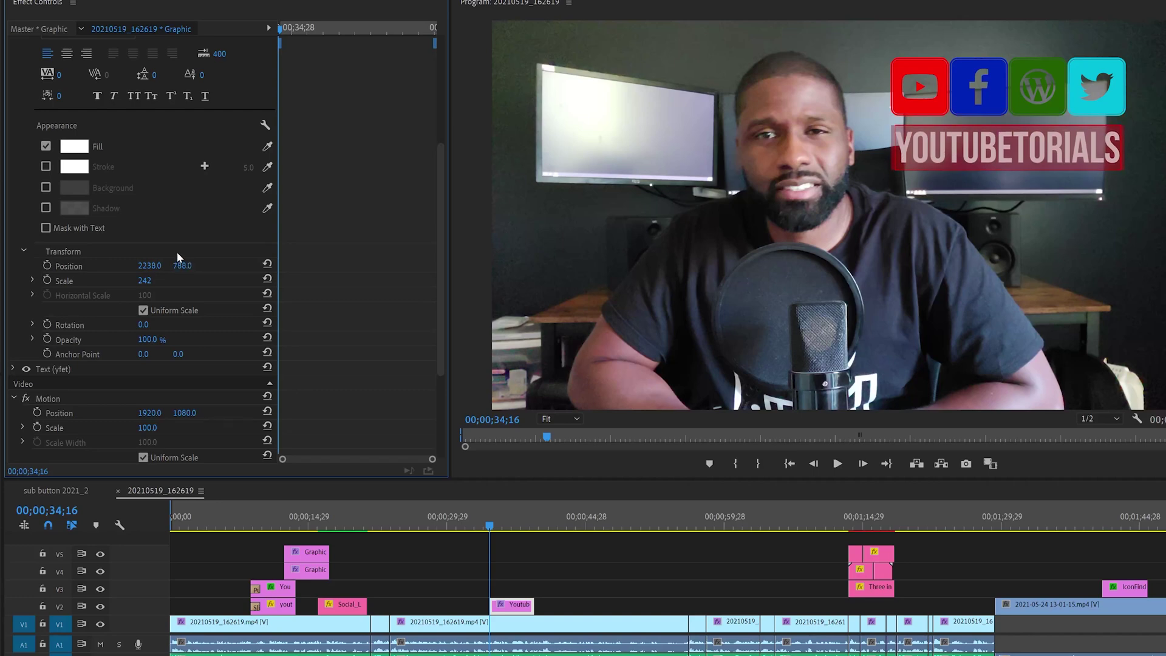
Move the icon and text graphic clip at the playhead from track V2 up to V3.
click(521, 559)
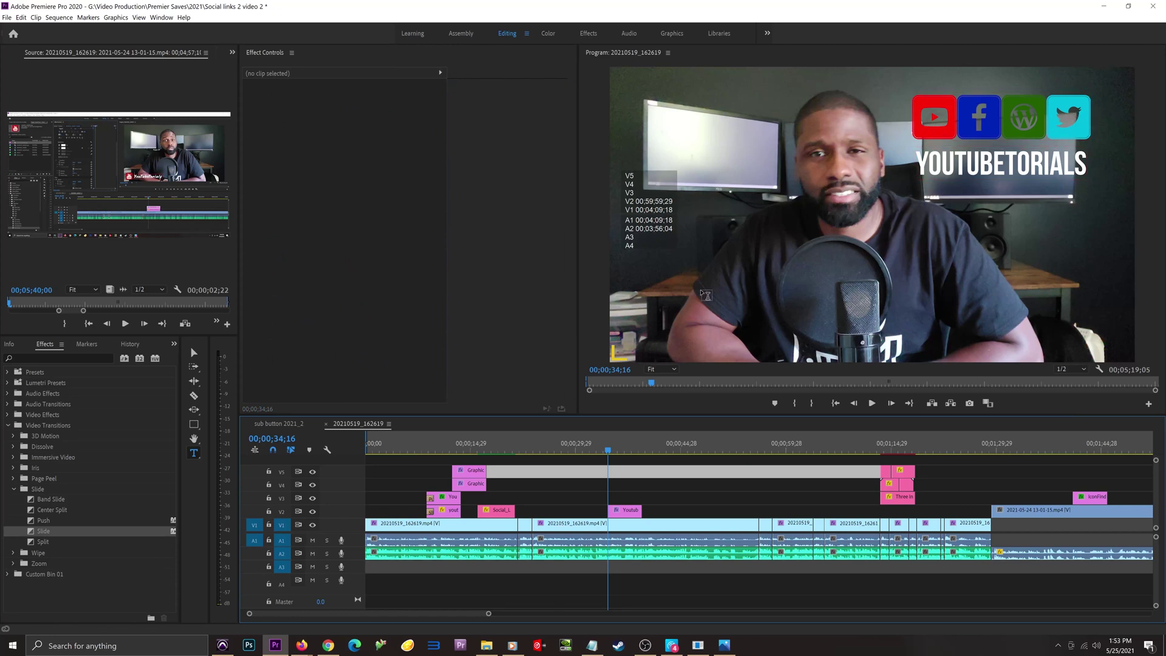
click(627, 515)
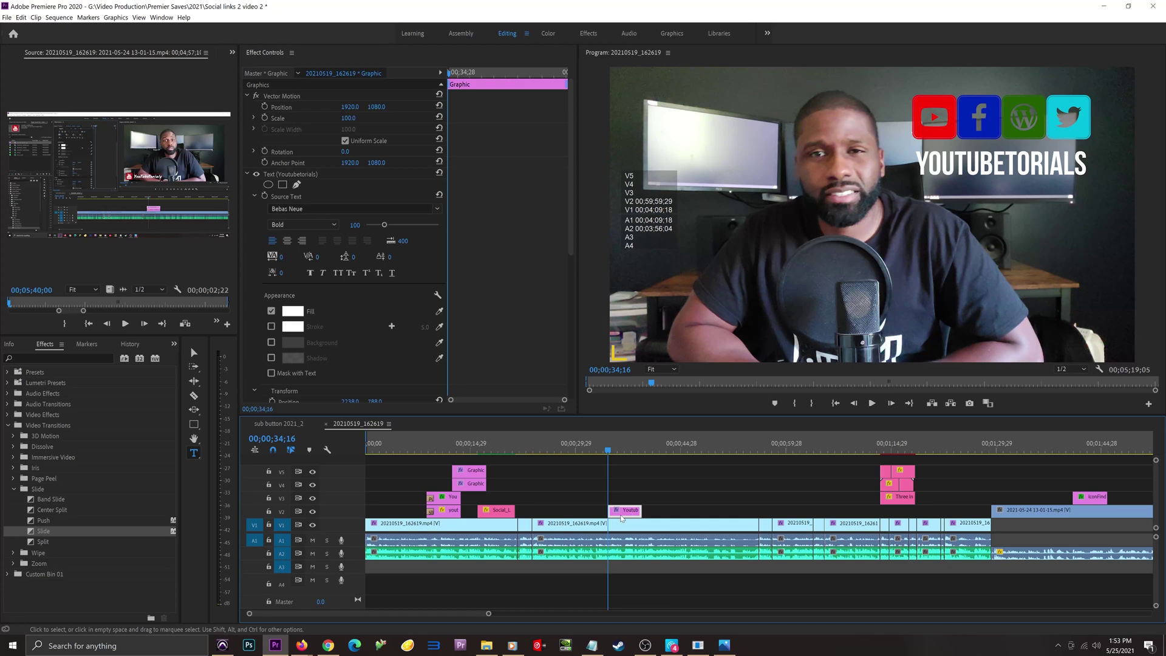
drag(629, 515, 626, 498)
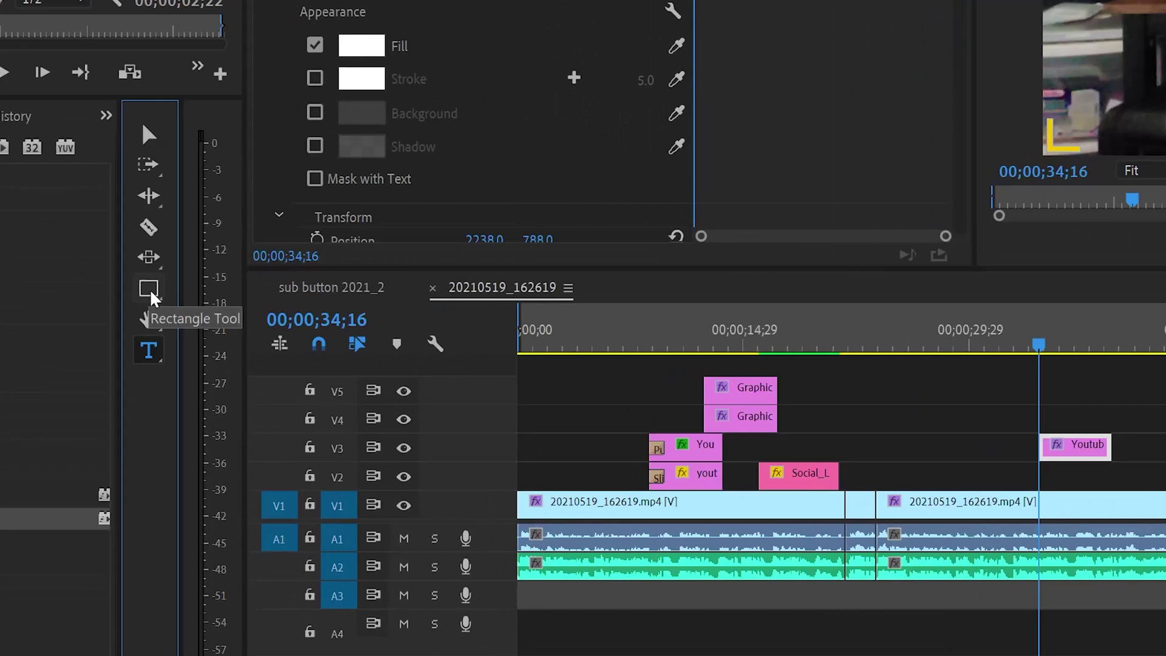
Draw a white rectangle in the graphic with the Rectangle Tool, covering the play symbol inside the red YouTube icon.
click(194, 426)
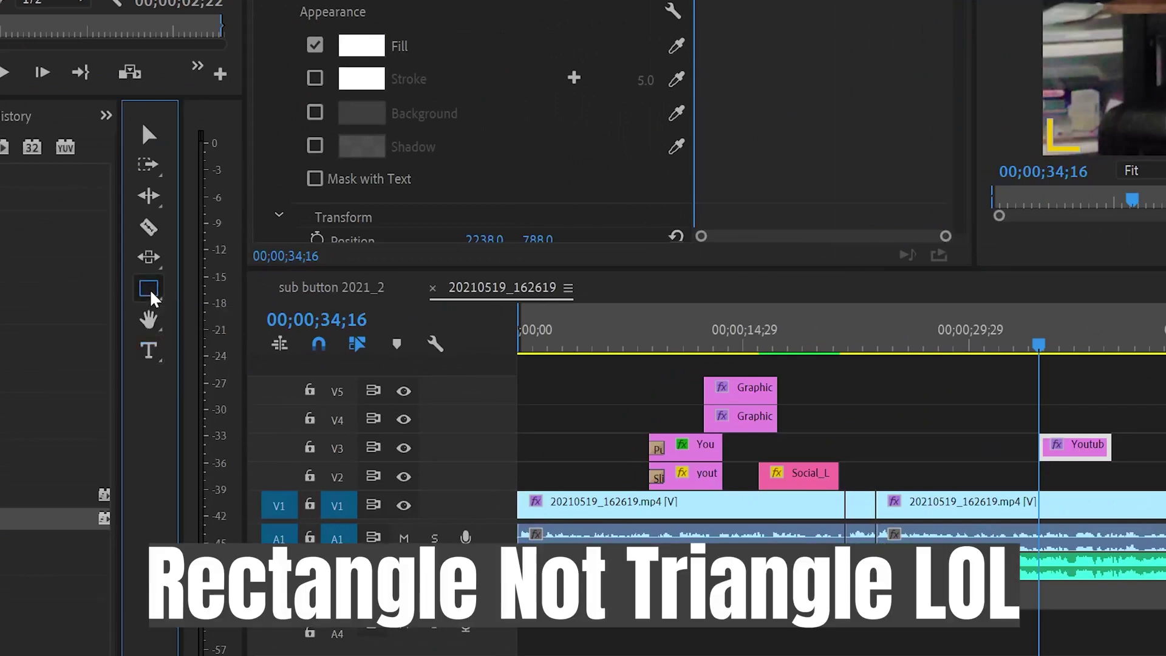
click(151, 297)
click(201, 284)
click(155, 304)
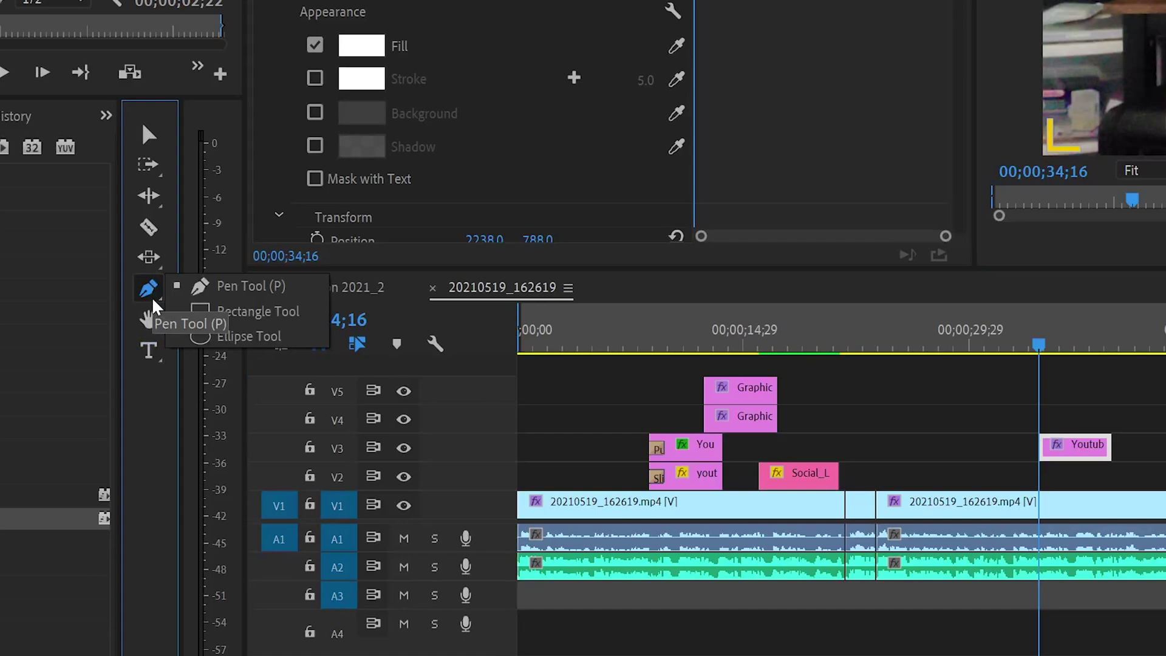
click(229, 312)
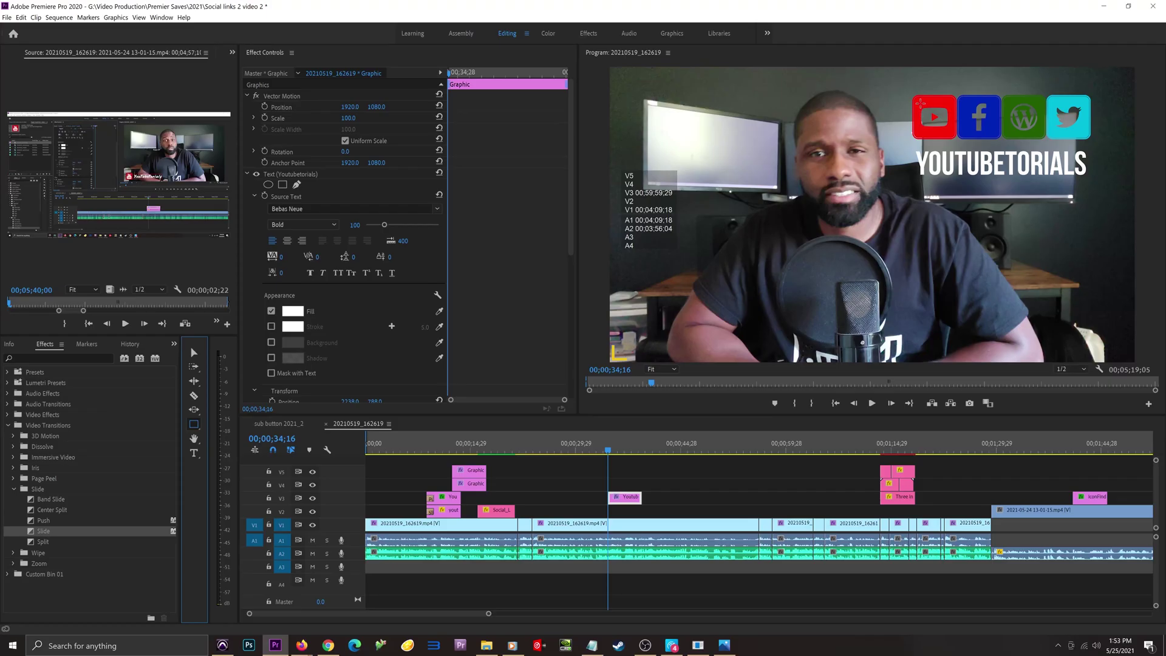
drag(921, 104, 951, 134)
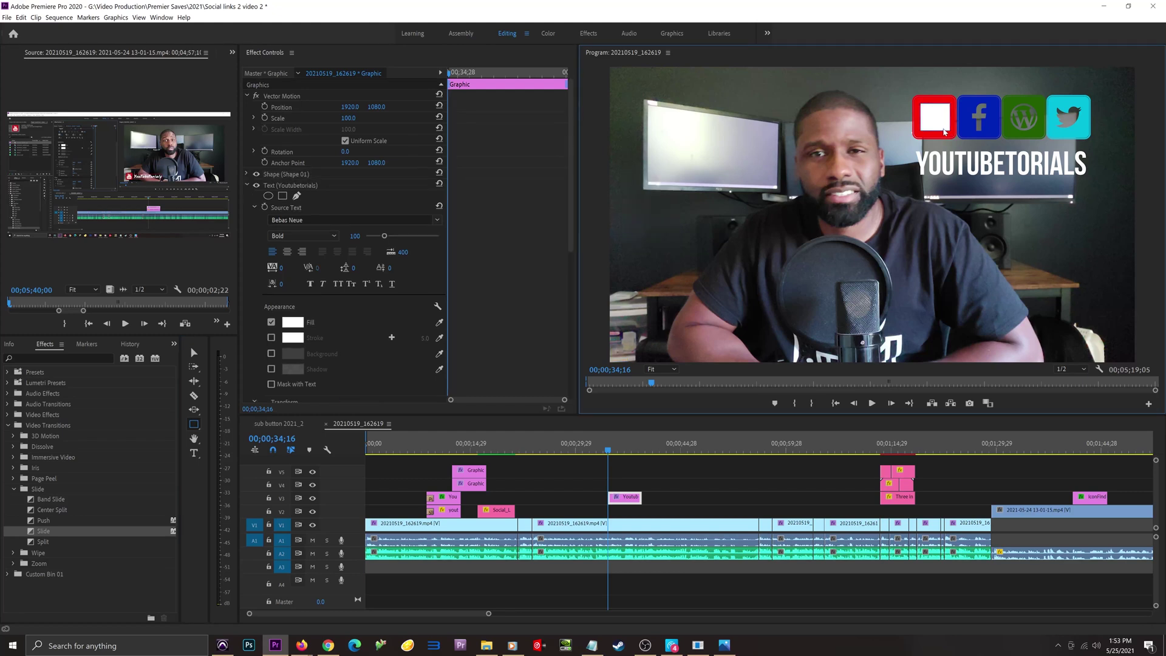
Draw white rectangles over the remaining icon symbols and move the yfet icon text layer above all the shapes.
drag(967, 100, 997, 136)
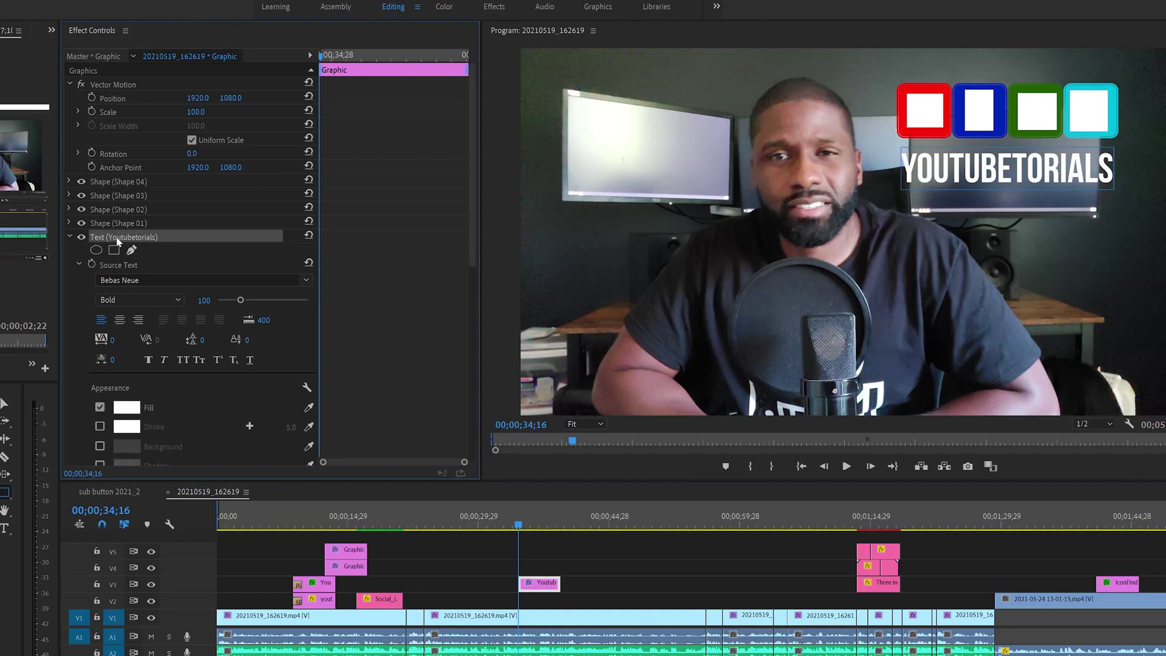
click(69, 236)
click(106, 252)
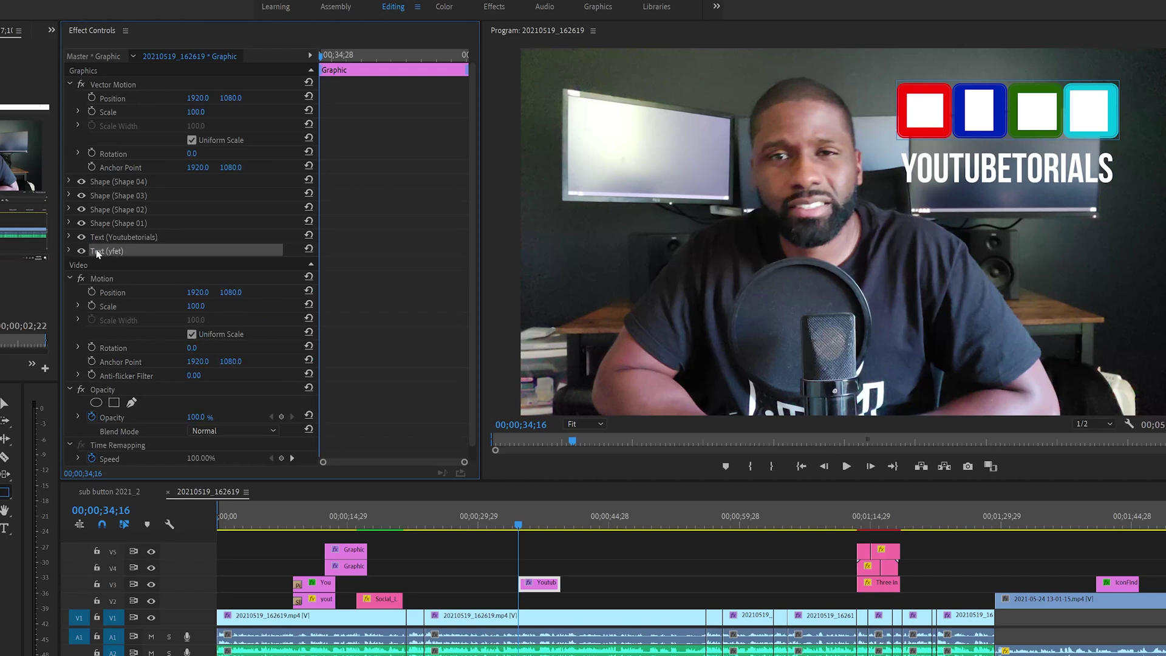
drag(97, 254, 126, 182)
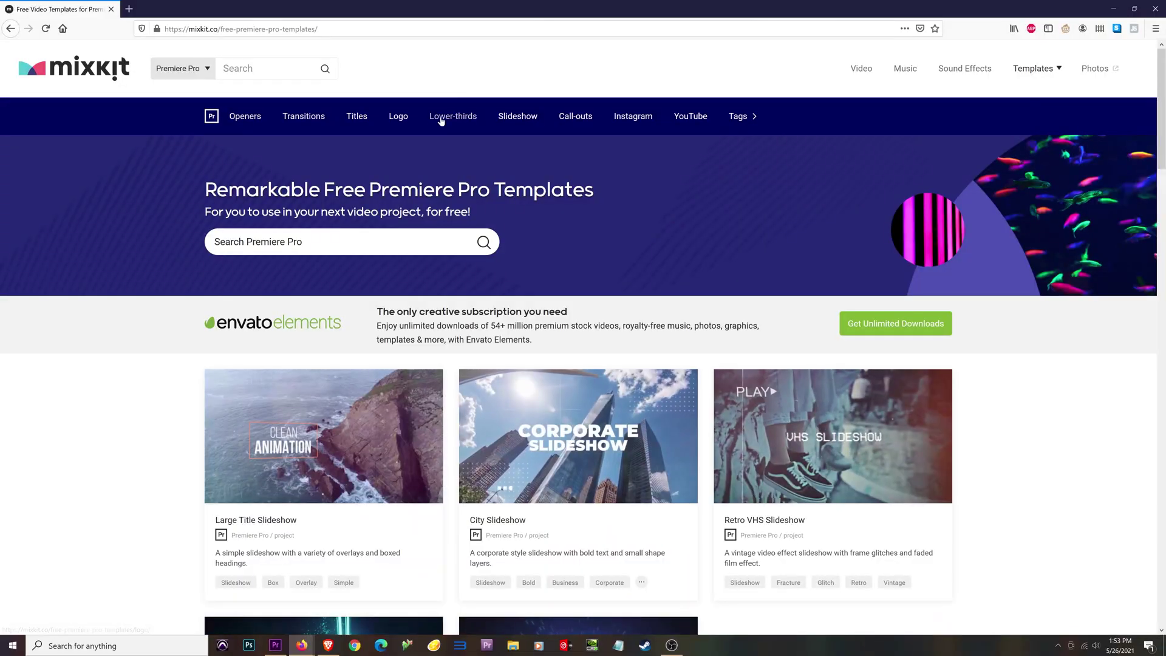
Switch to the Mixkit website in the browser and look through its free lower-thirds templates for Premiere Pro.
click(451, 116)
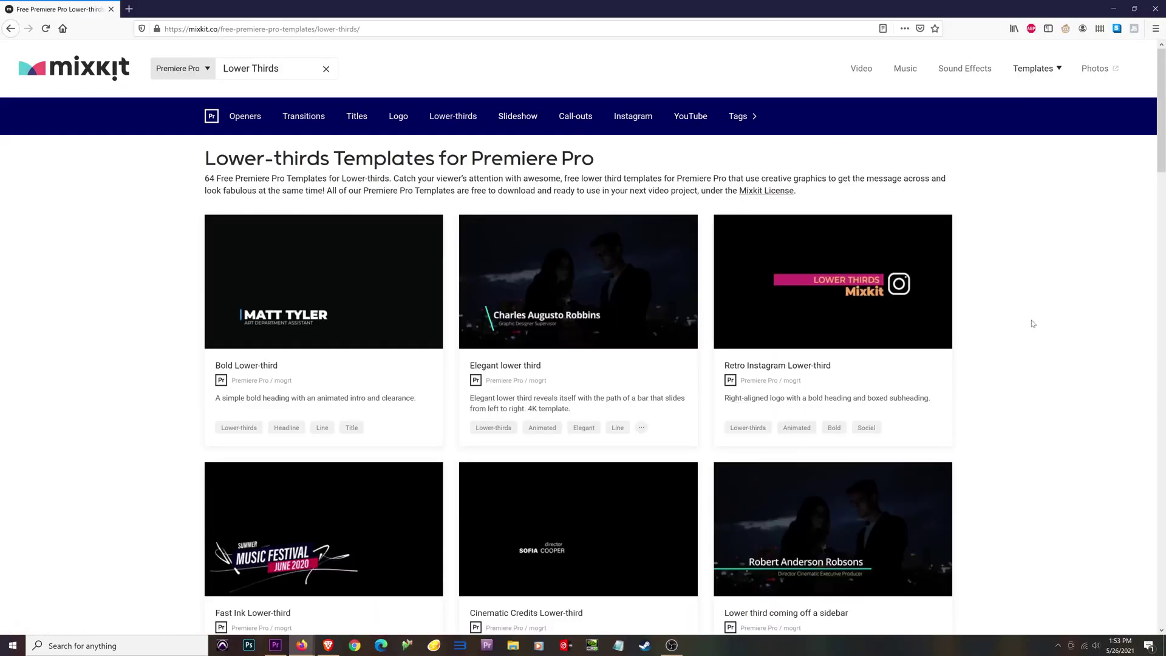
scroll(1033, 324, down, 6)
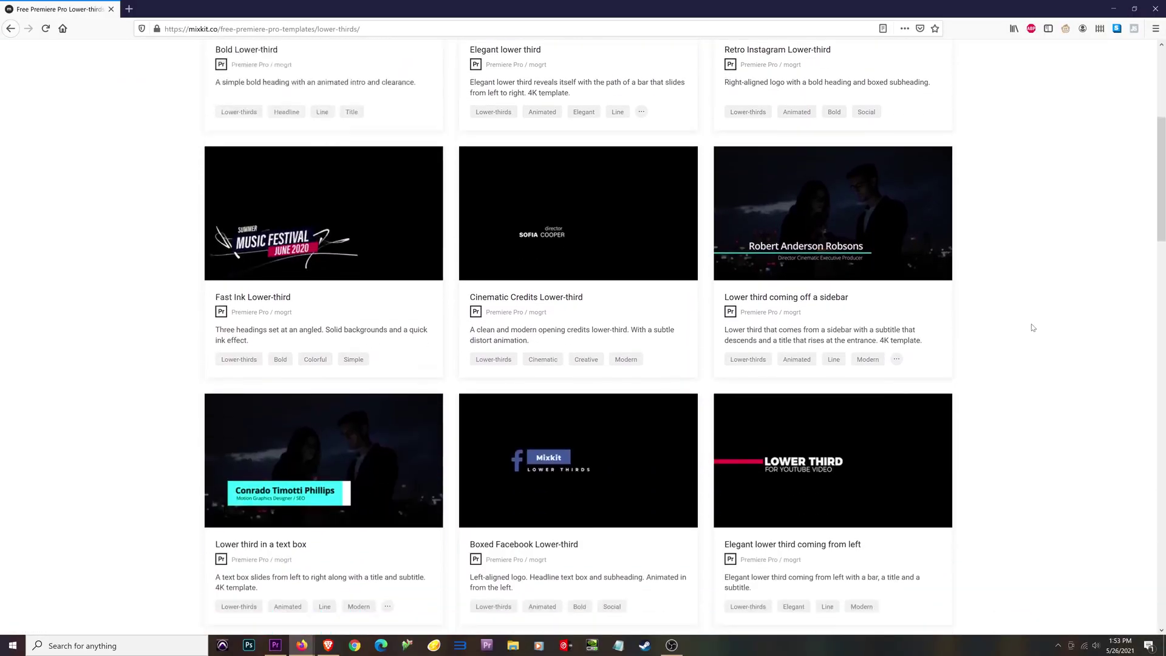
scroll(1033, 328, down, 4)
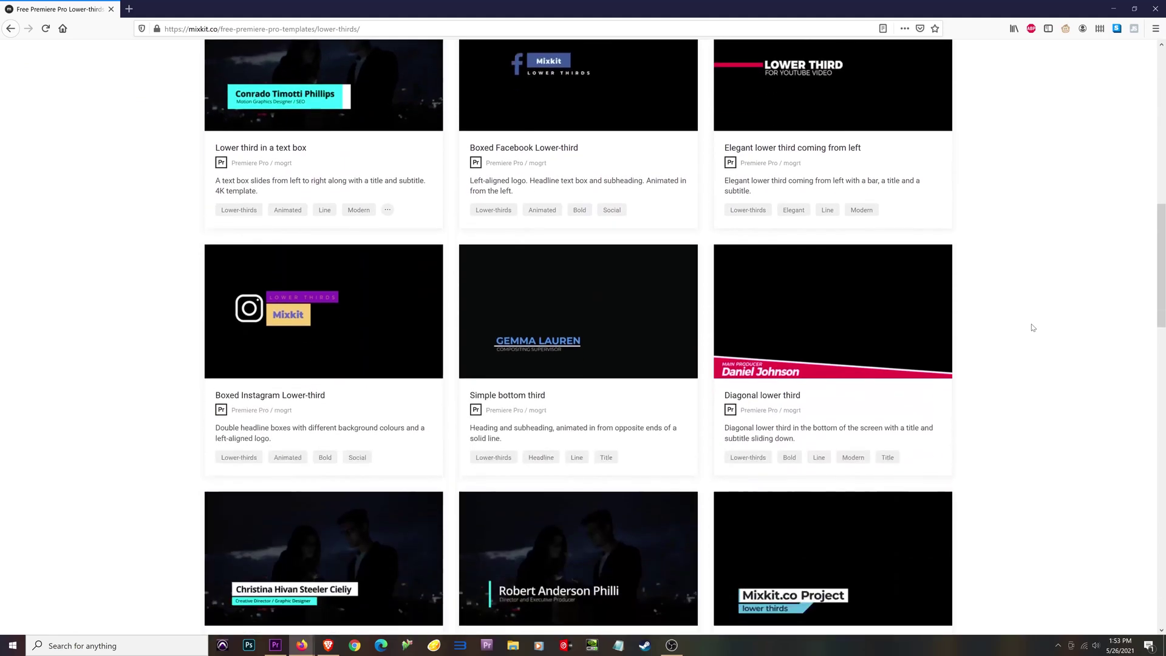
scroll(1033, 328, down, 9)
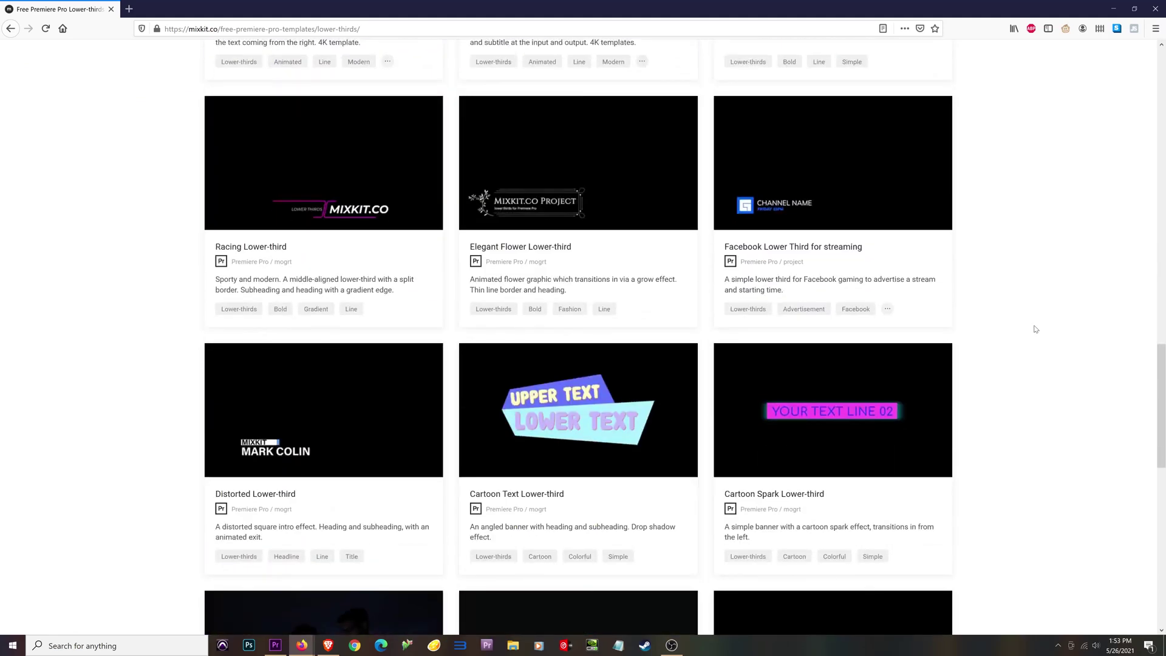
scroll(1034, 331, down, 6)
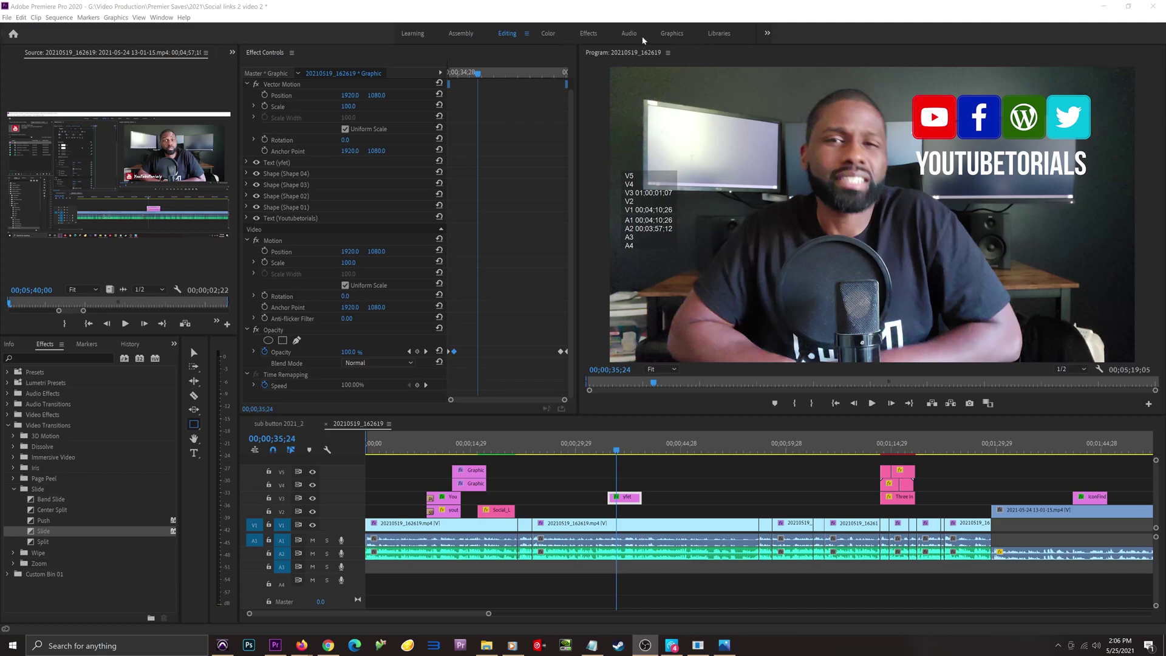
Switch Premiere Pro to the Graphics workspace and add the Social_LowerThirds_08 template to track V3 after the yfet clip, with the playhead over it.
click(672, 34)
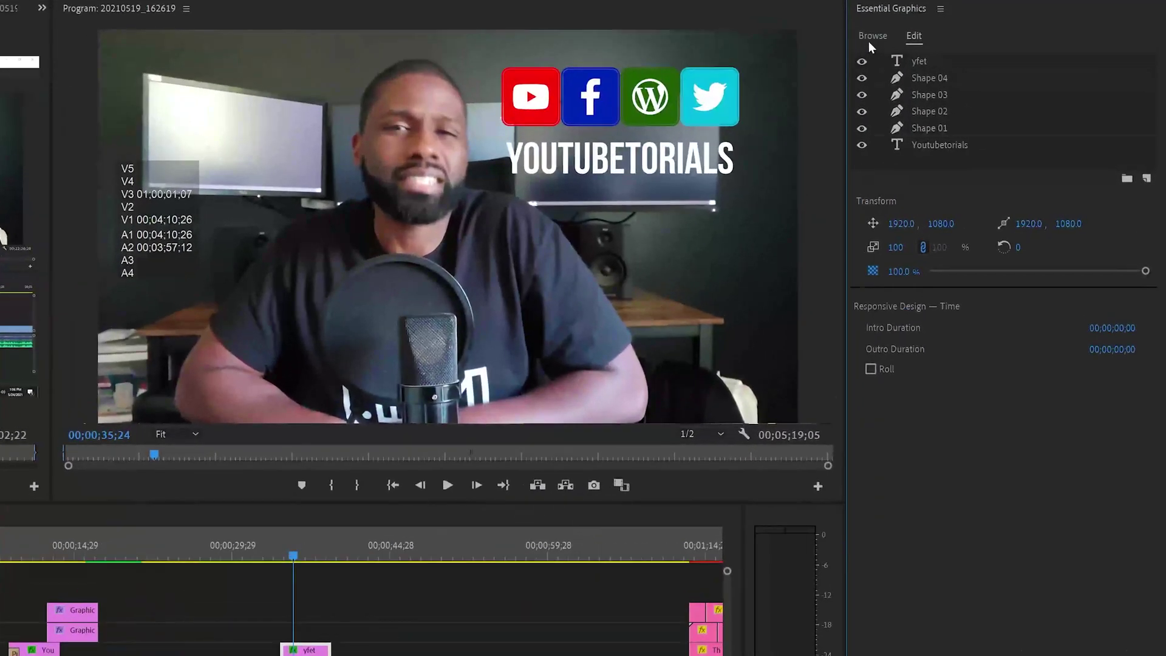
click(870, 38)
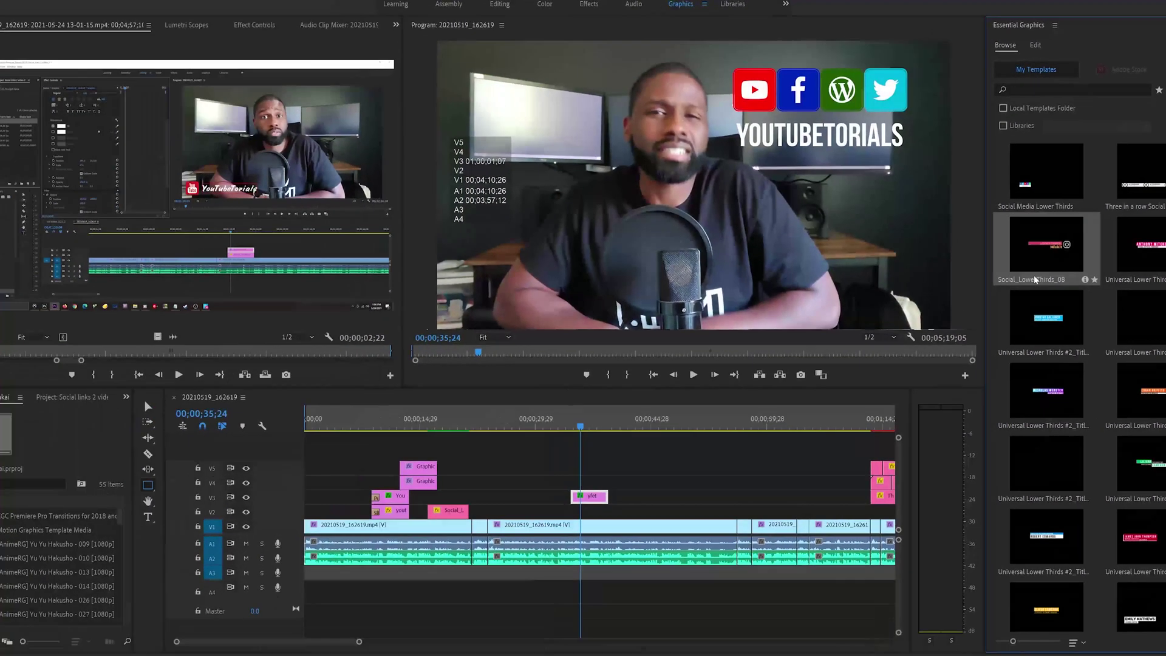
drag(1035, 280, 658, 506)
click(683, 425)
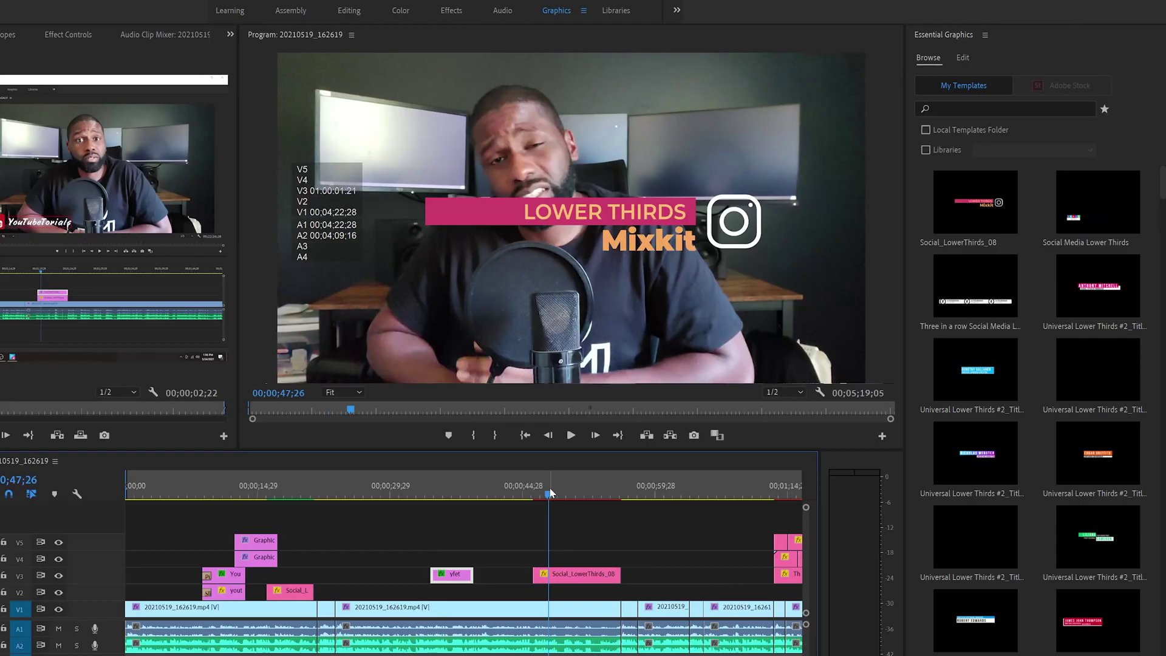
drag(550, 493, 600, 512)
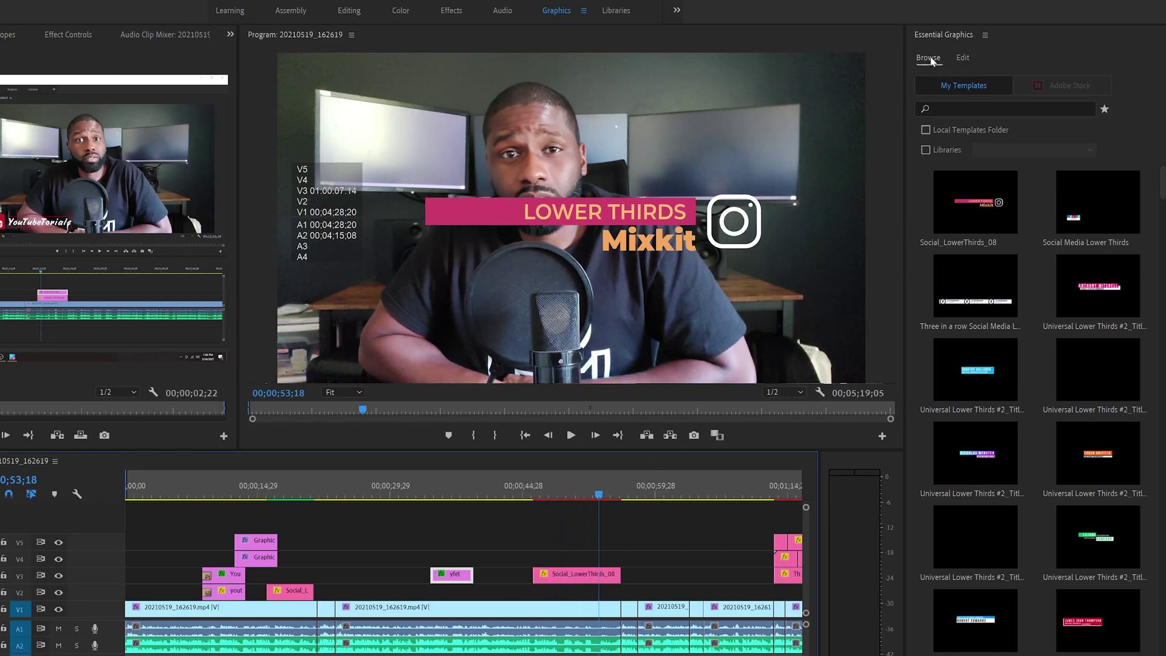
Change the Social_LowerThirds_08 clip's Text 01 to YouTubeTorials and its Text 02 to Follow.
click(963, 58)
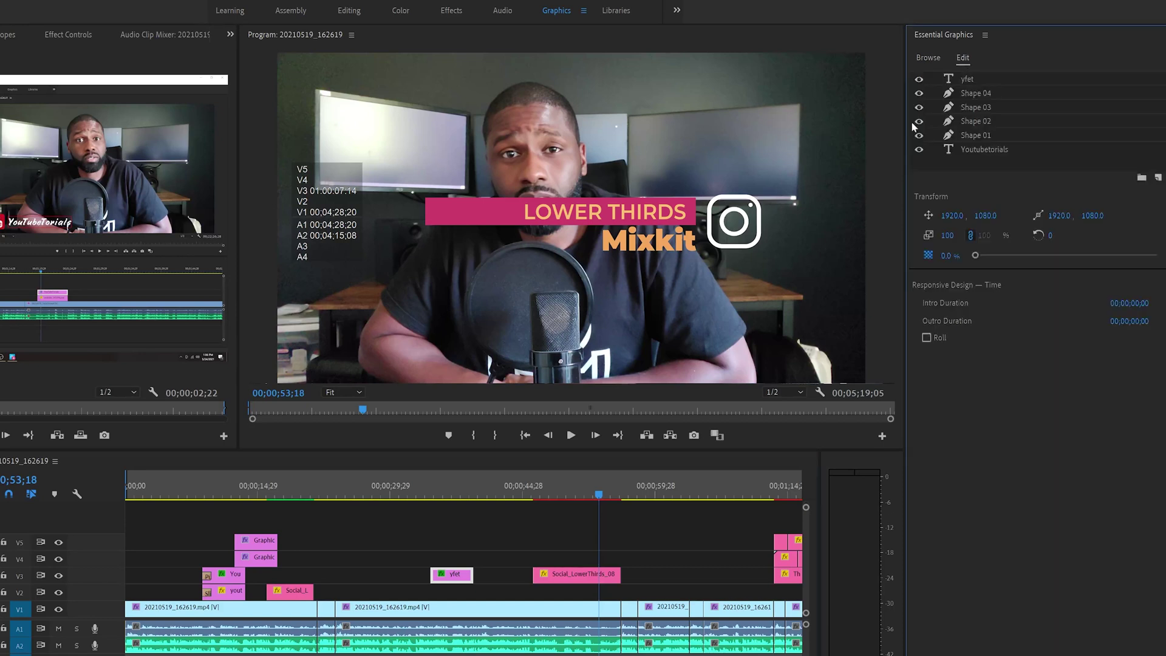
click(578, 572)
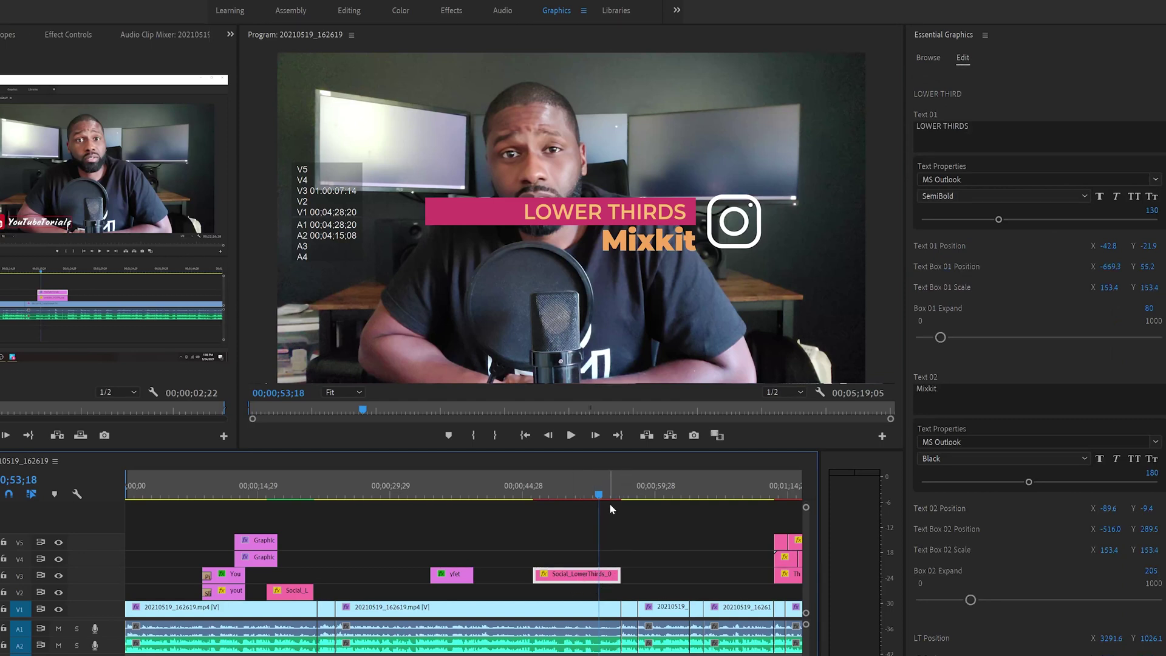
click(990, 128)
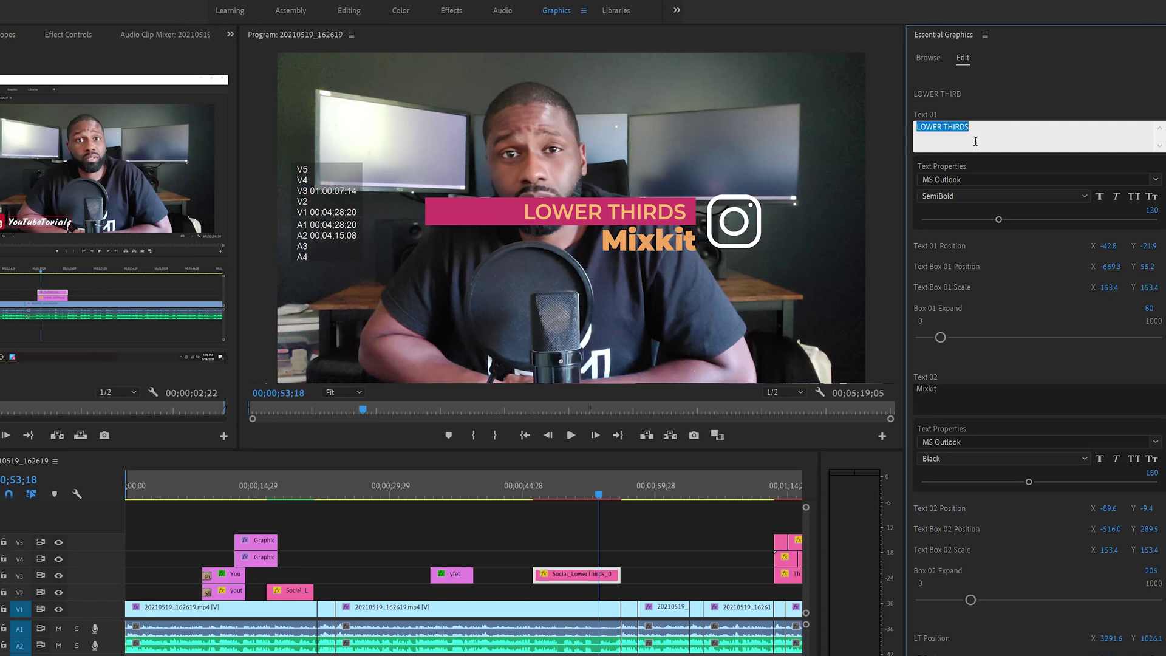
text(YouTubeTorials)
click(1053, 461)
click(939, 391)
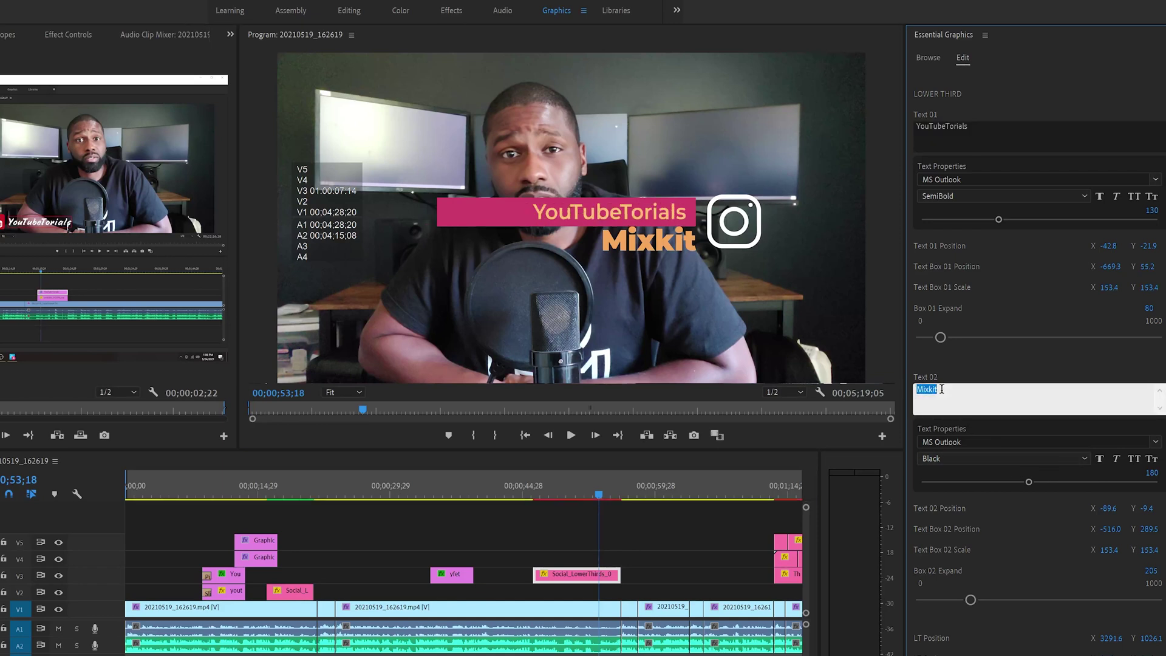
text(Follow)
click(1022, 624)
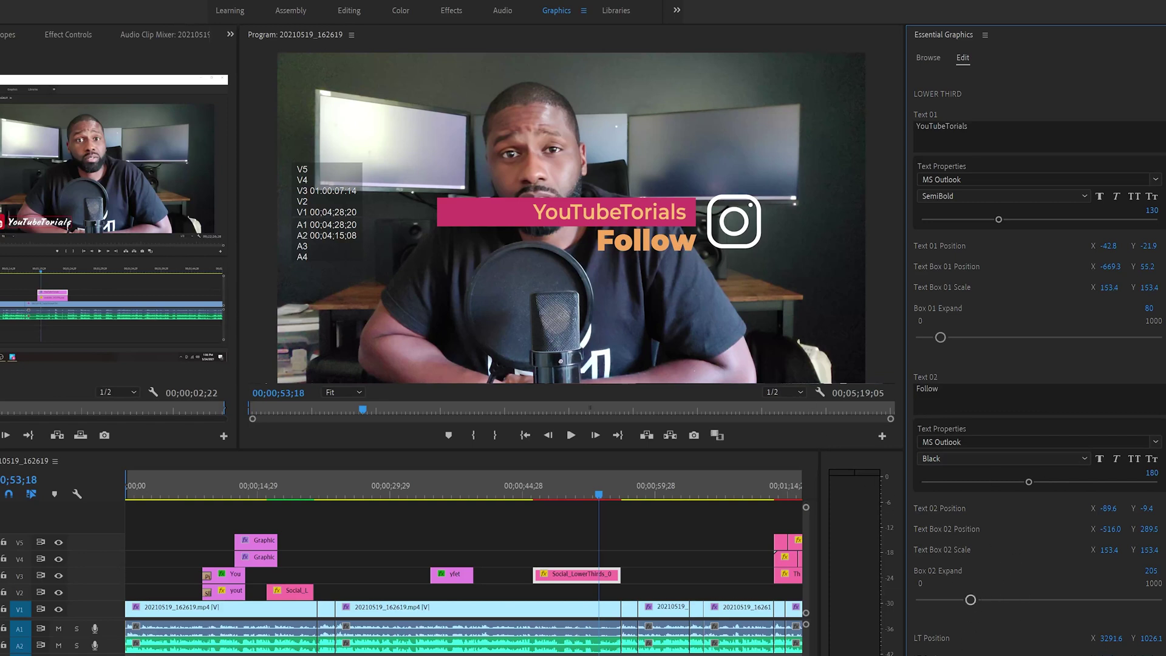
Set the lower third's position to 3315.6, 1043.1, its scale to 81.0 and the Text Box 02 scale to 107.4.
scroll(964, 645, down, 1)
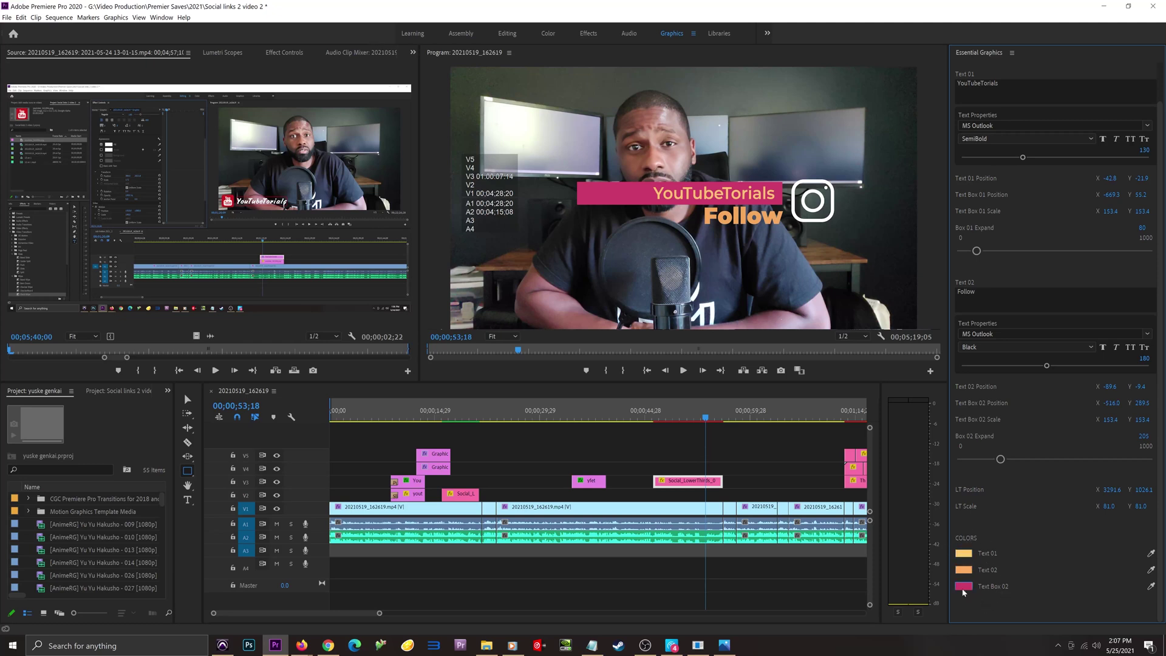
drag(1112, 490, 1115, 420)
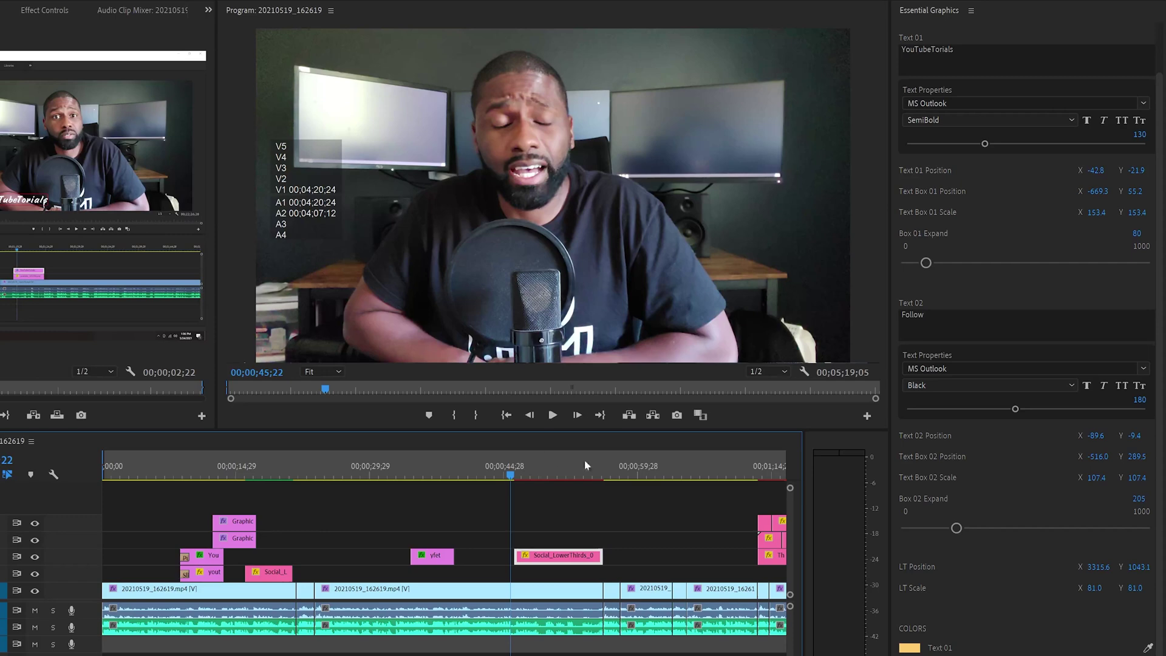
Play the sequence from just before the Social_LowerThirds_08 clip to preview its animation.
click(512, 477)
drag(559, 477, 508, 479)
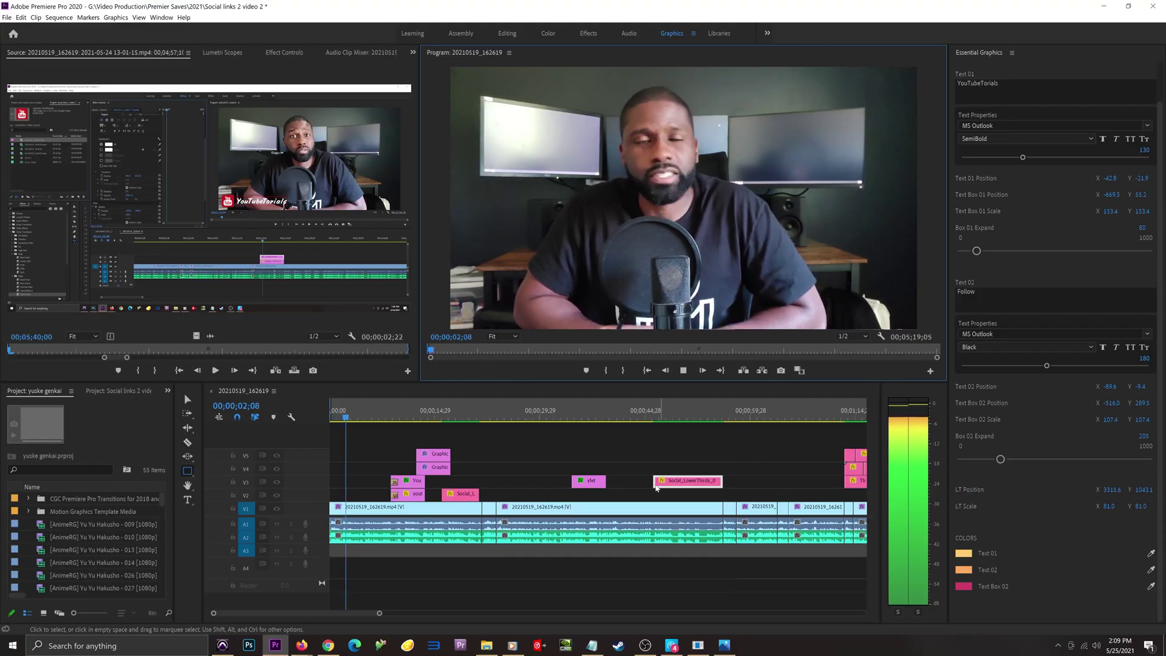
click(505, 478)
key(space)
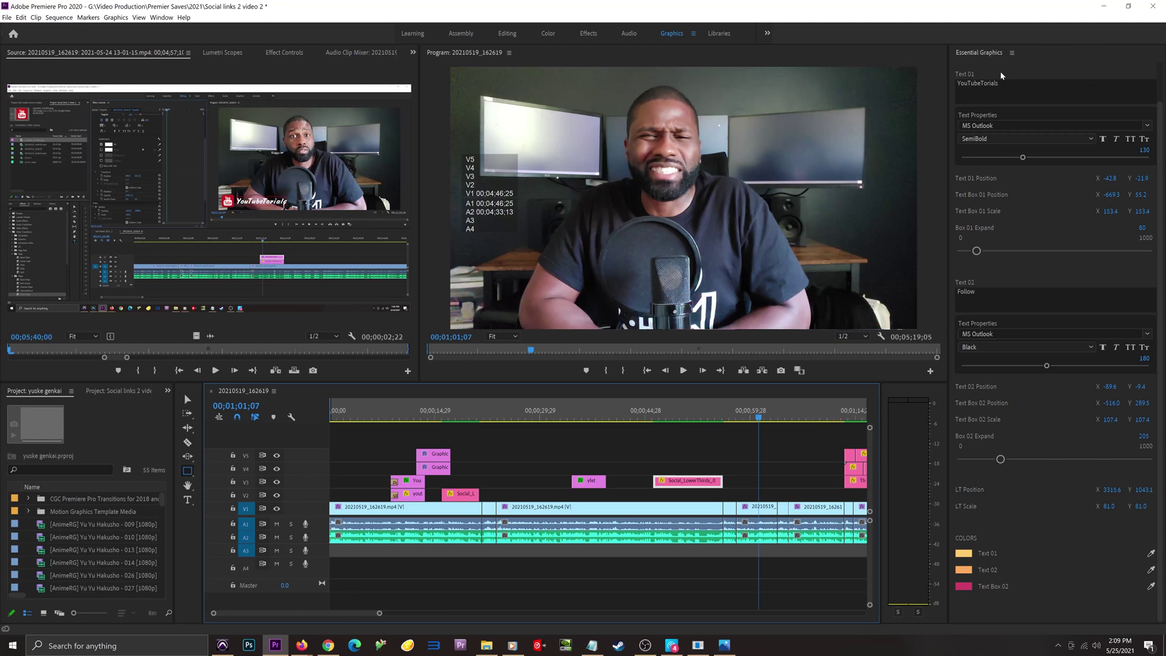
Deselect the lower-third clip and display the available motion graphics templates.
click(742, 450)
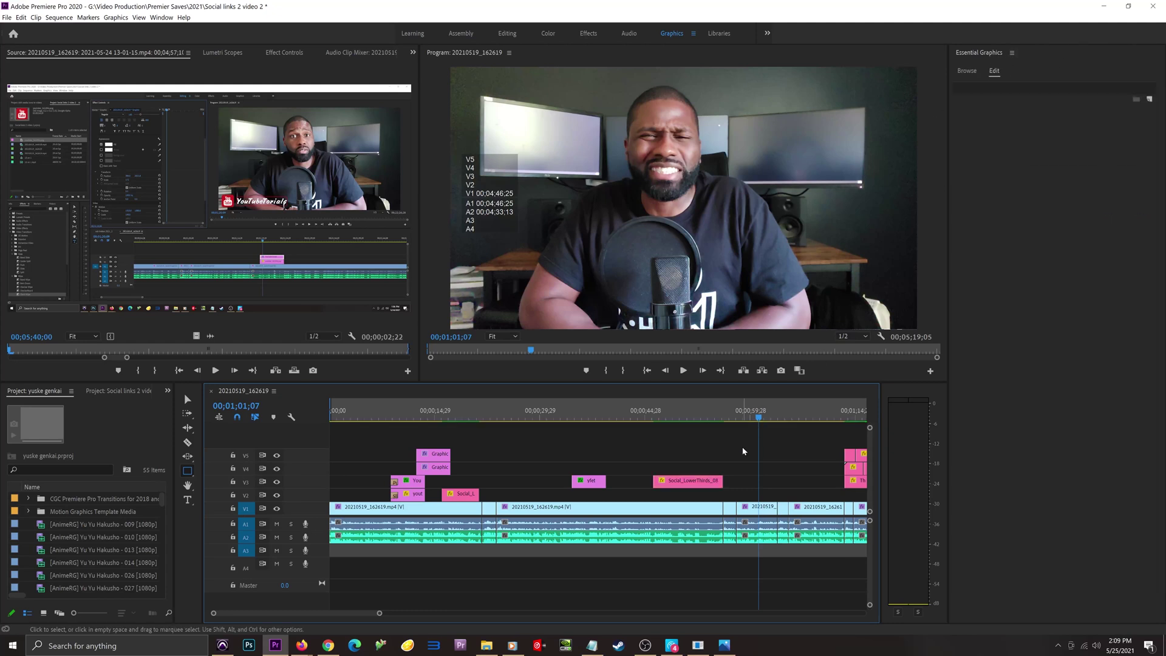
click(966, 71)
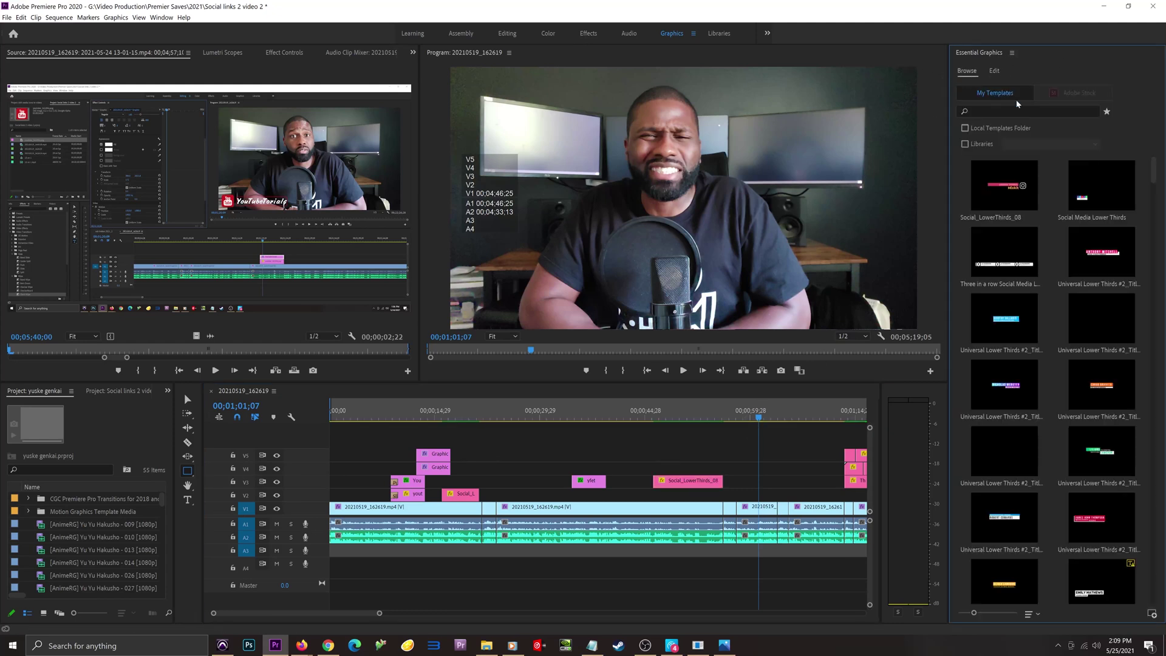